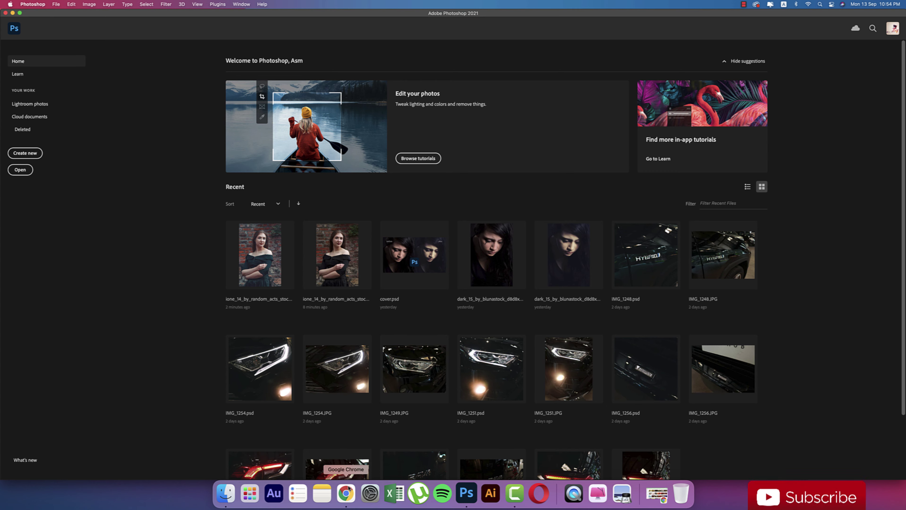
- Download CleanPNG's pink Watercolor Brush PNG with Free Download and save it to 13-9-21
left_click(346, 494)
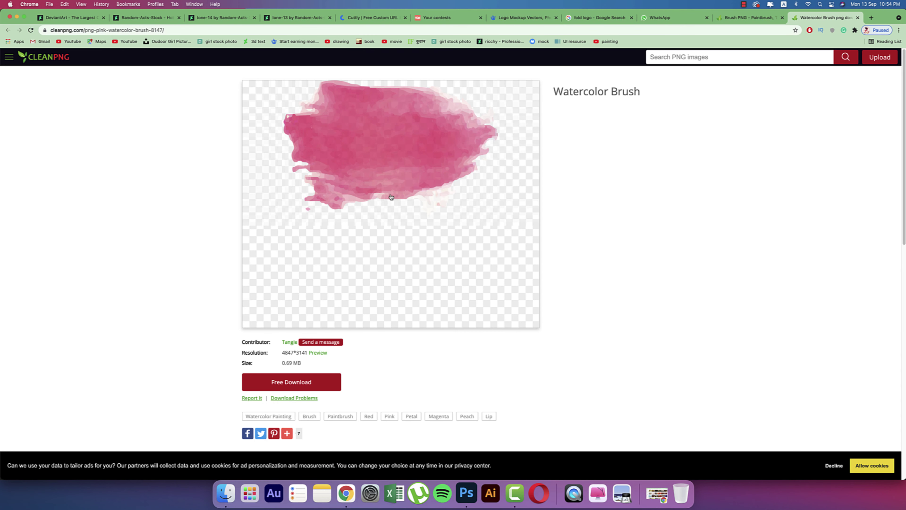
scroll(569, 269, "down", 1)
scroll(569, 268, "up", 1)
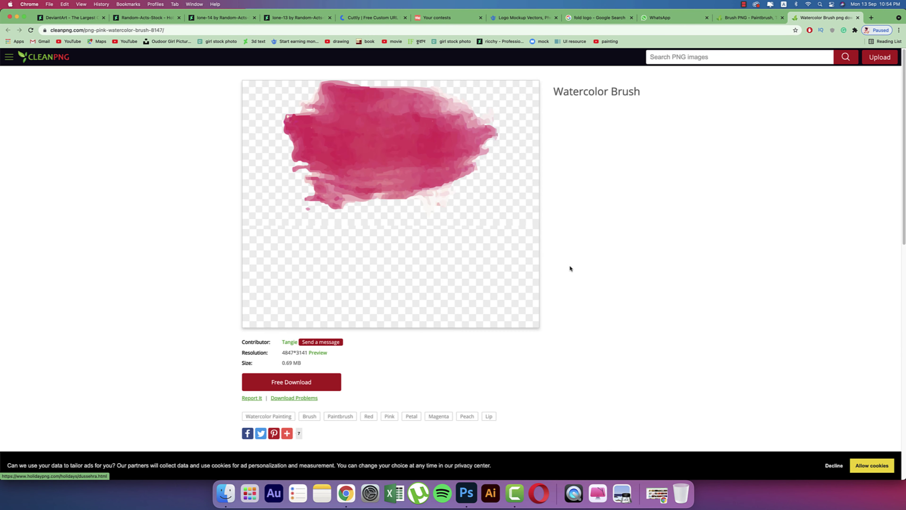
left_click(296, 387)
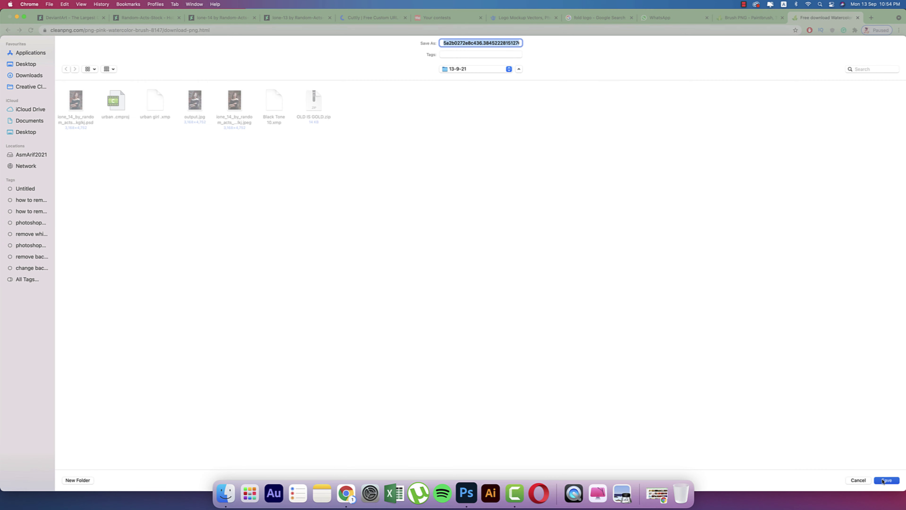
left_click(884, 481)
- Make Untitled-1, a 2000 × 2000 px document with Transparent background contents
left_click(467, 494)
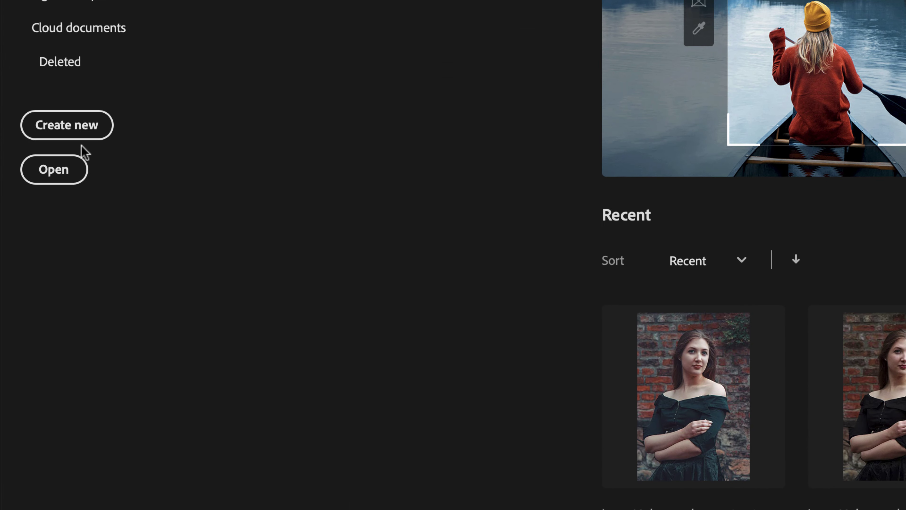
left_click(80, 137)
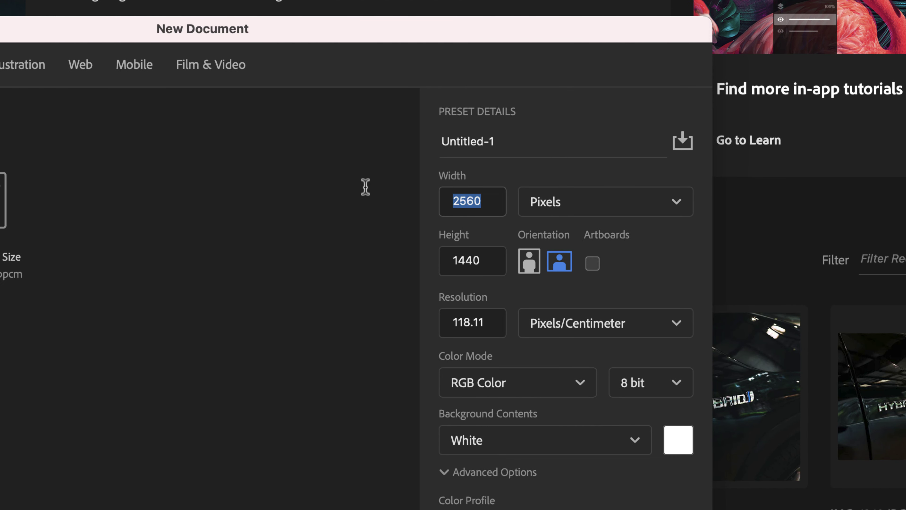
type("2")
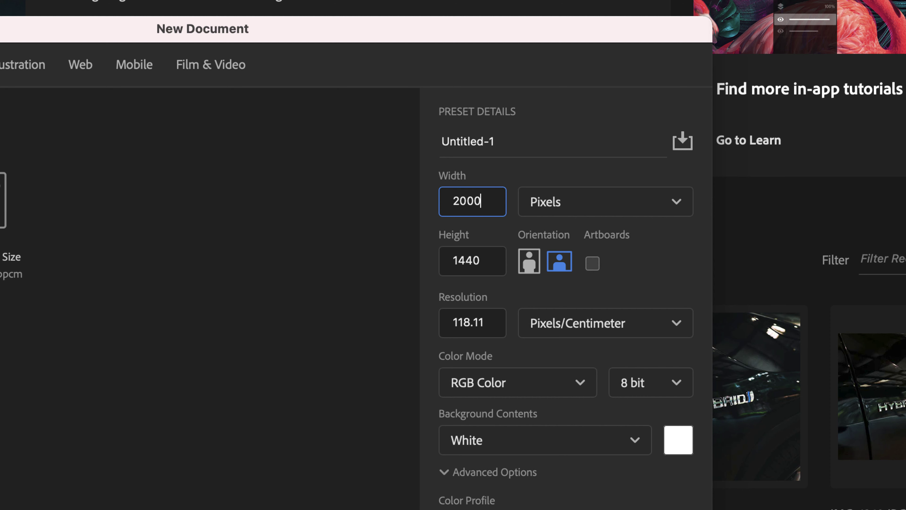
left_click_drag(482, 268, 431, 258)
type("2")
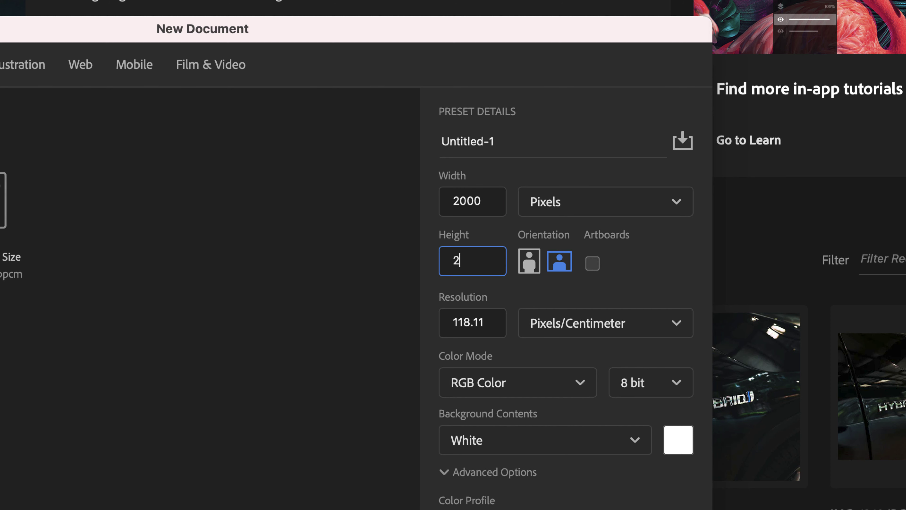
type("000")
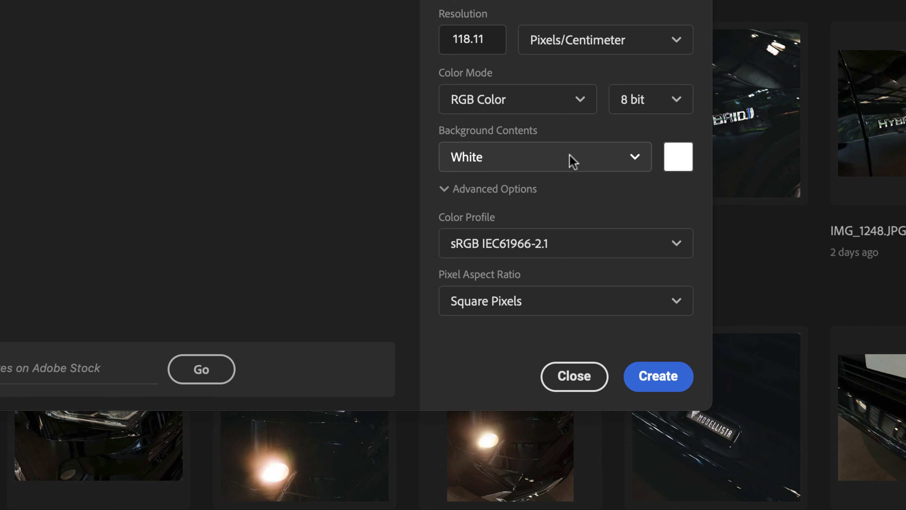
left_click(573, 161)
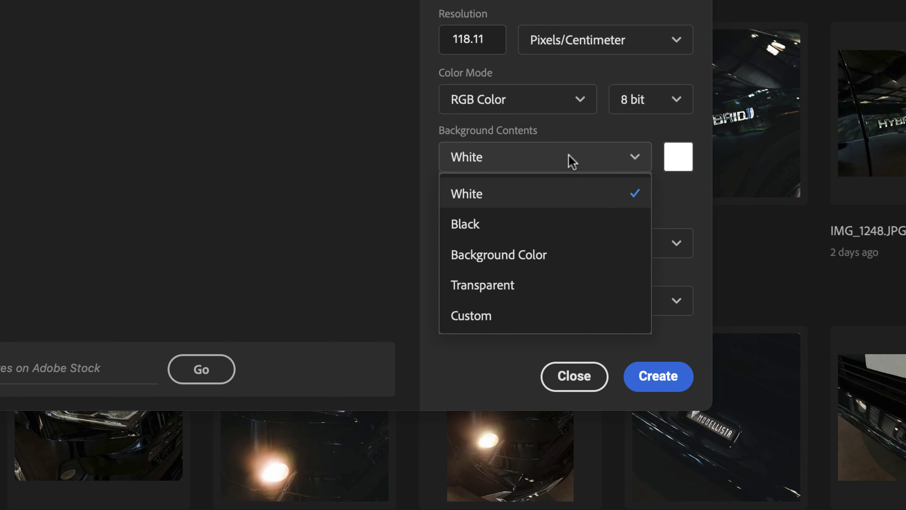
left_click(547, 284)
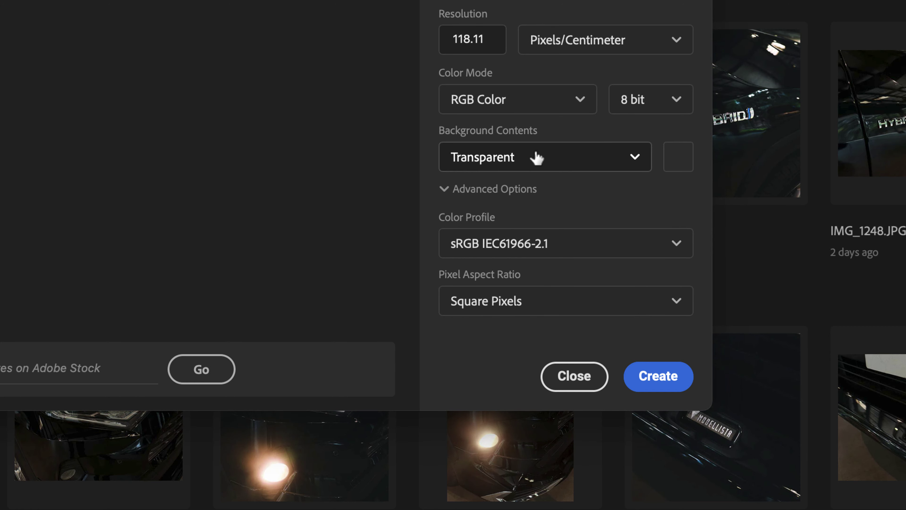
left_click(660, 377)
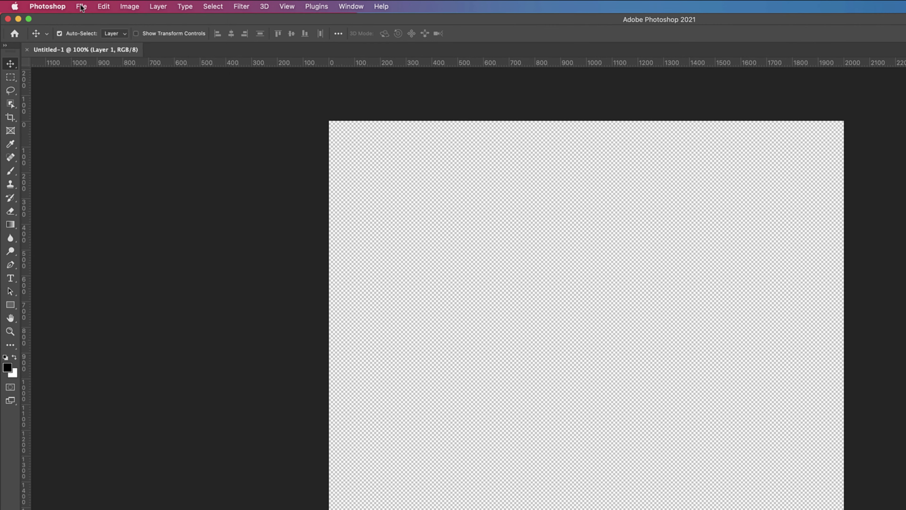
- Place the pink watercolor PNG as embedded, scaled down slightly and centred on the canvas
left_click(58, 4)
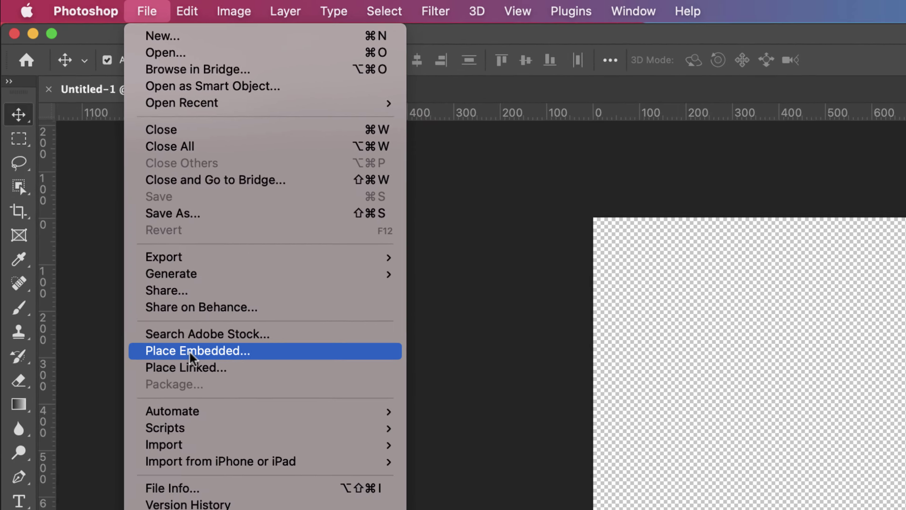
left_click(128, 240)
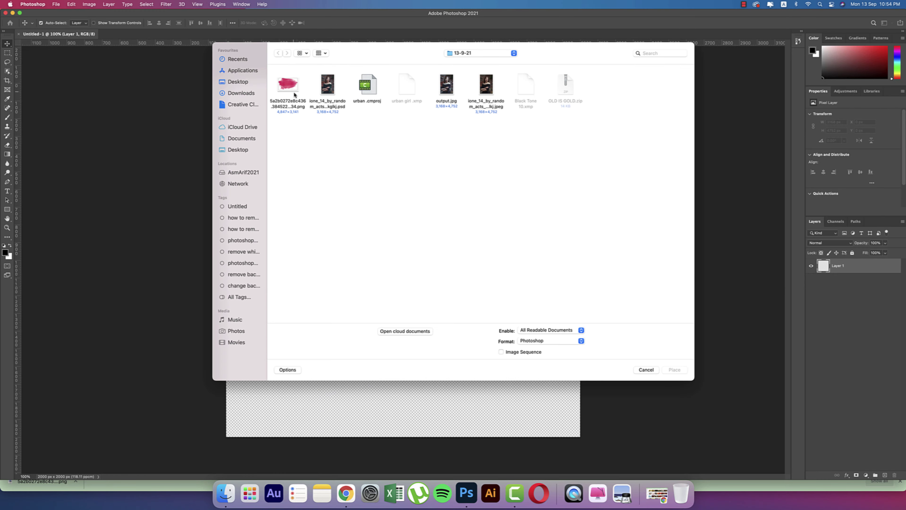
left_click(292, 91)
double_click(291, 90)
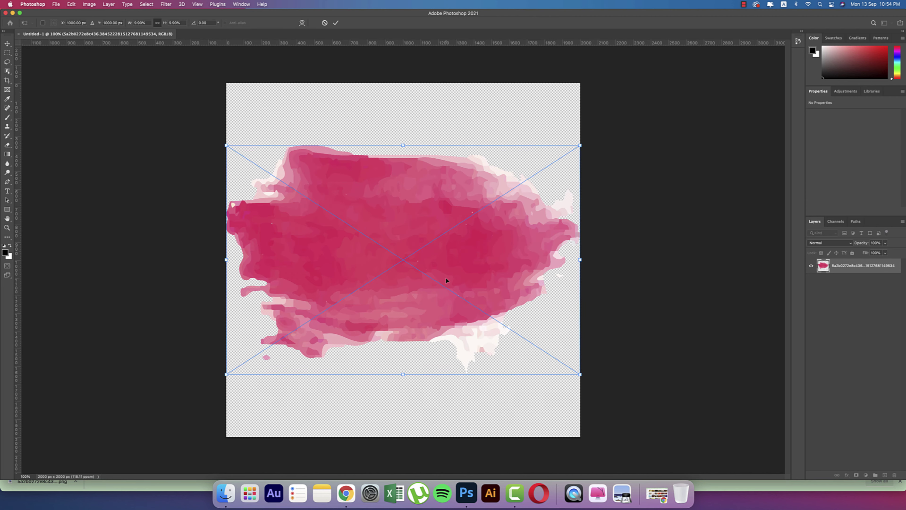
left_click_drag(579, 260, 490, 260)
left_click_drag(424, 278, 472, 278)
key("Return")
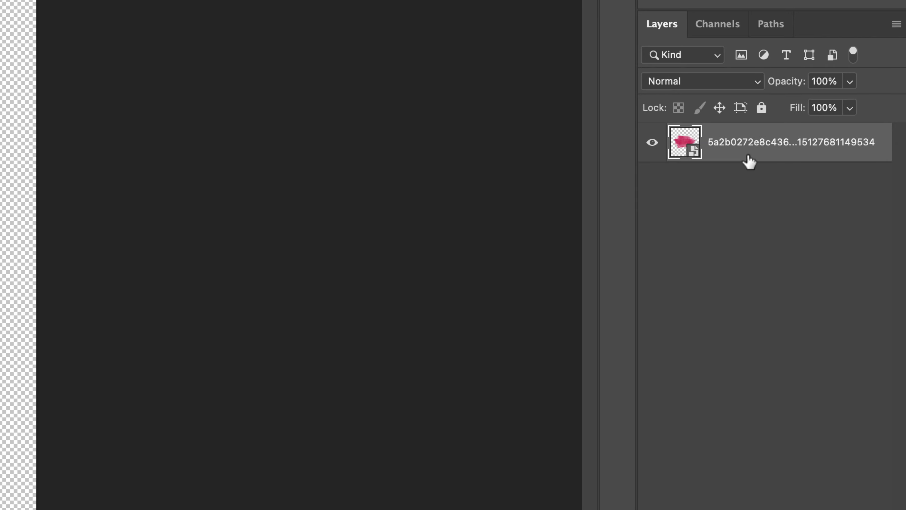
- Rasterize the placed watercolor layer and rename it 'water color'
right_click(804, 197)
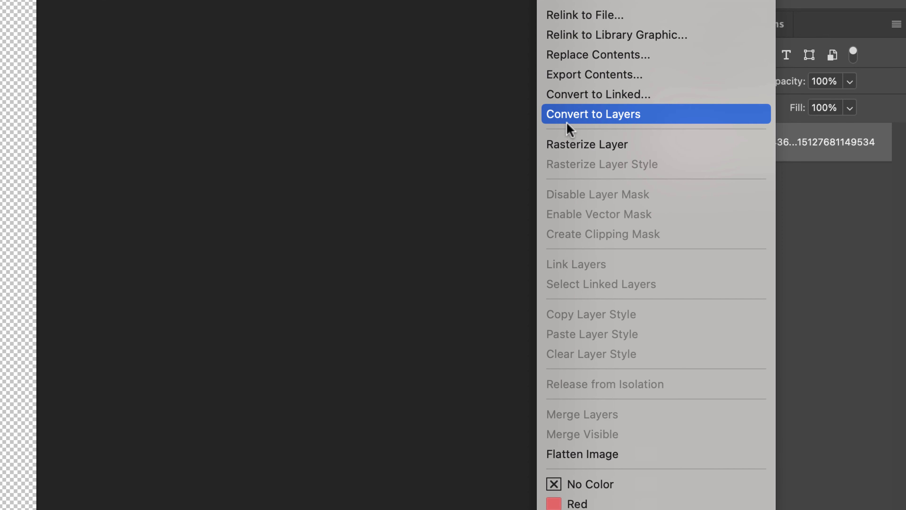
left_click(560, 143)
left_click(394, 85)
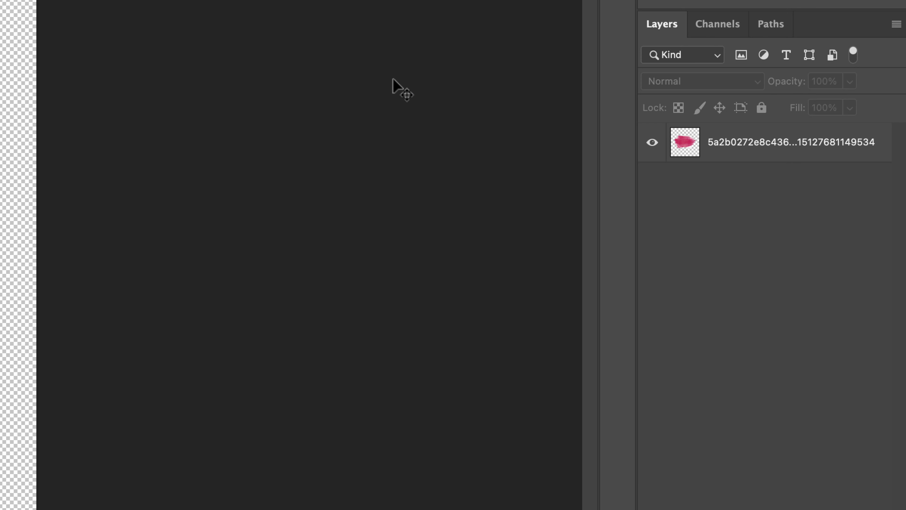
left_click(735, 147)
double_click(734, 147)
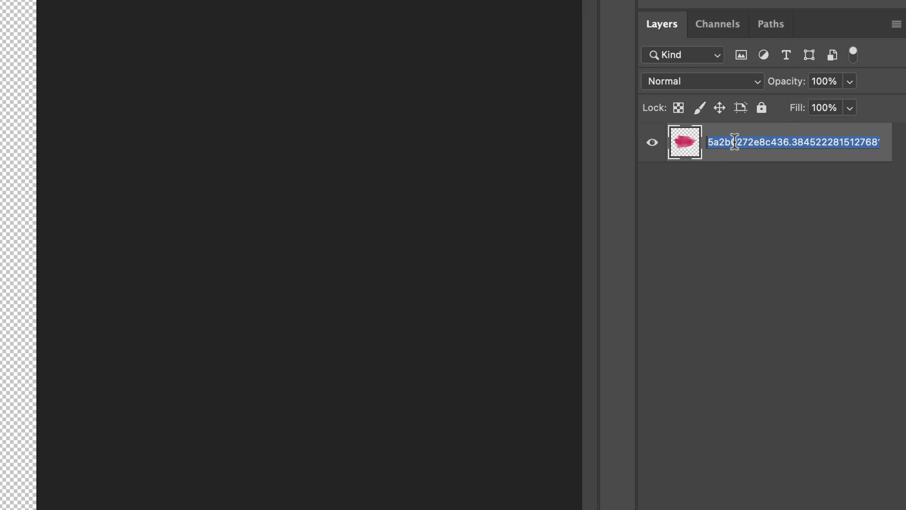
type("water colo")
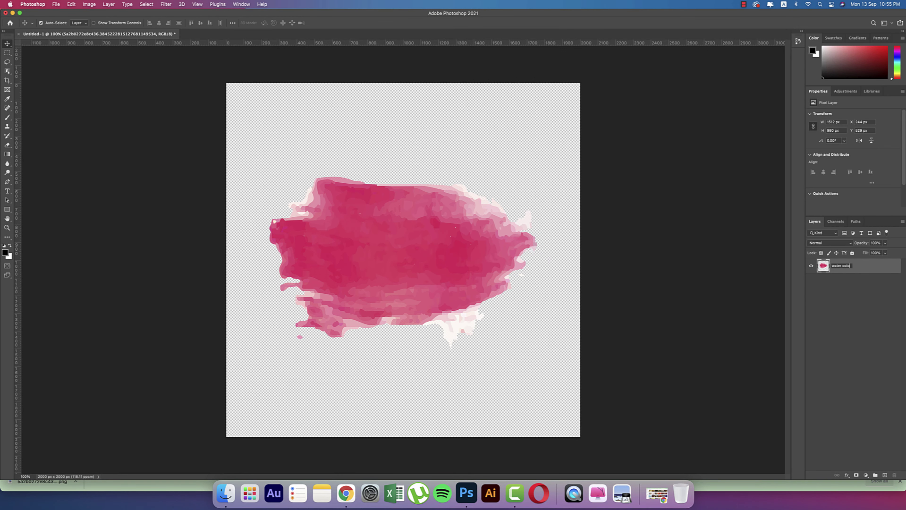
type("r")
key("Return")
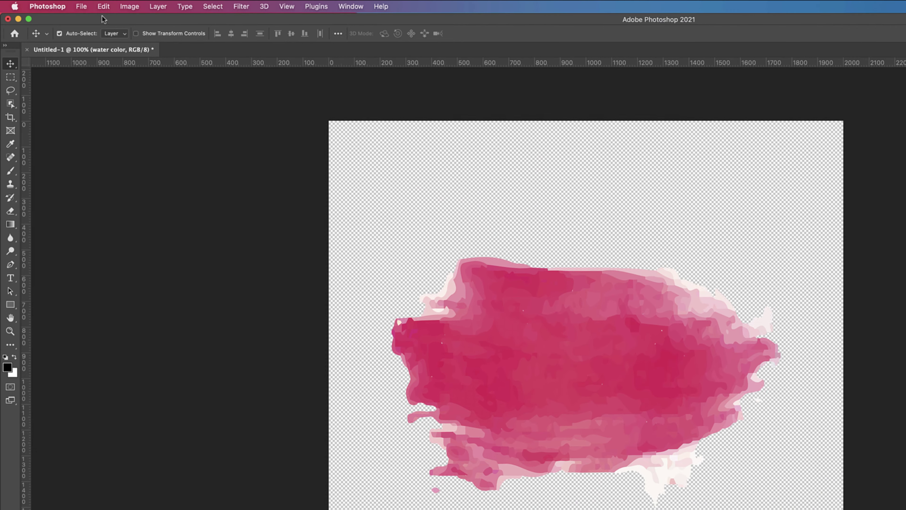
- Define the watercolor stroke as a brush preset named 'water color'
left_click(70, 4)
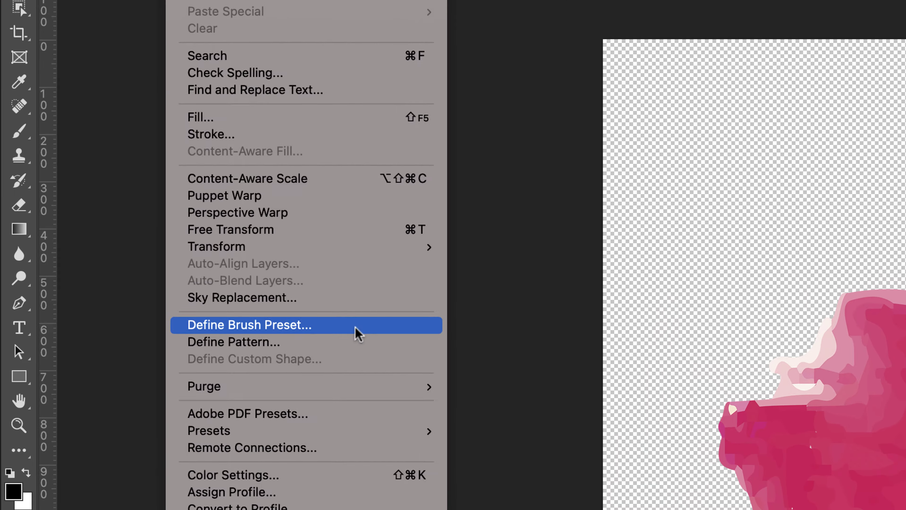
left_click(196, 276)
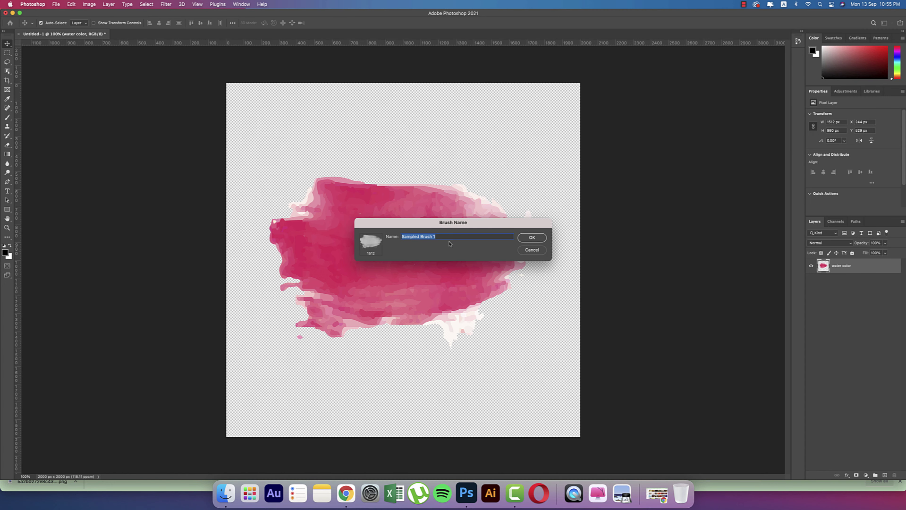
type("color")
key("Return")
- Switch to the Brush tool and close Untitled-1 without saving
key("b")
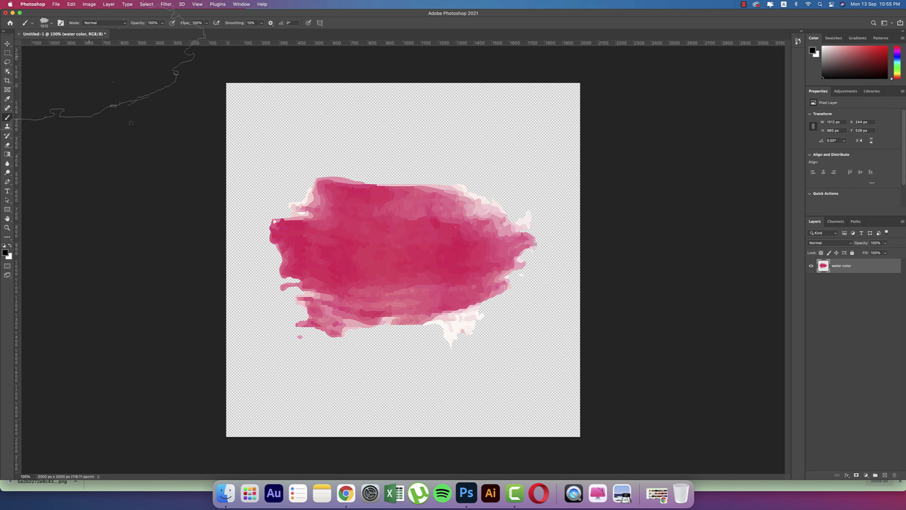
key("super+w")
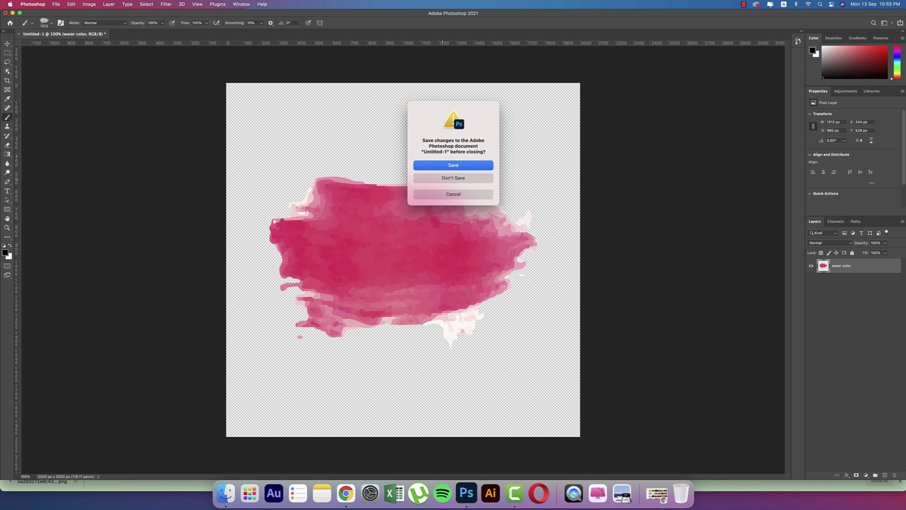
key("super+d")
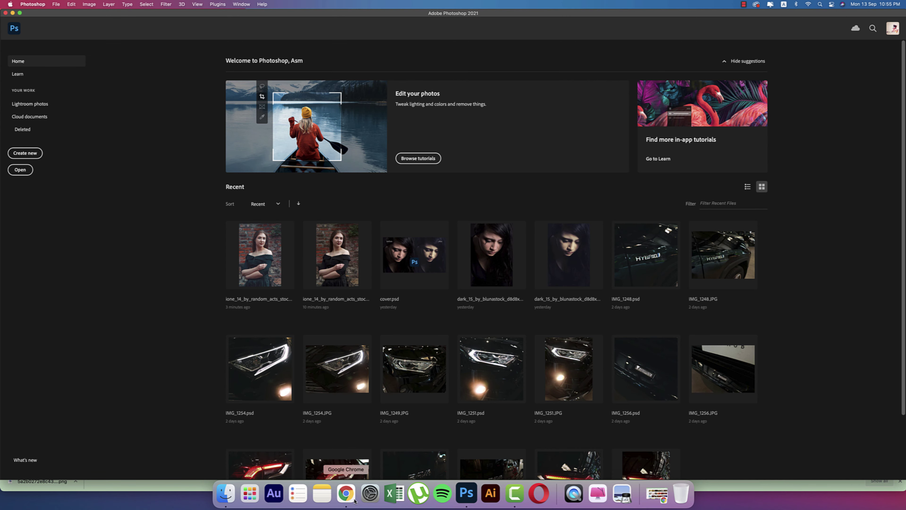
- Search freepik.com for 'paper' and filter the results to free photos
left_click(345, 493)
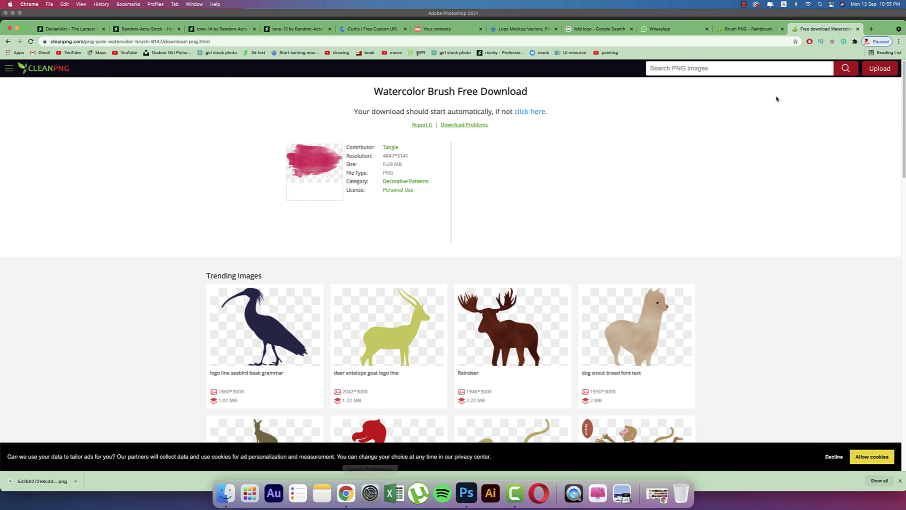
left_click(870, 29)
type("freepik.com")
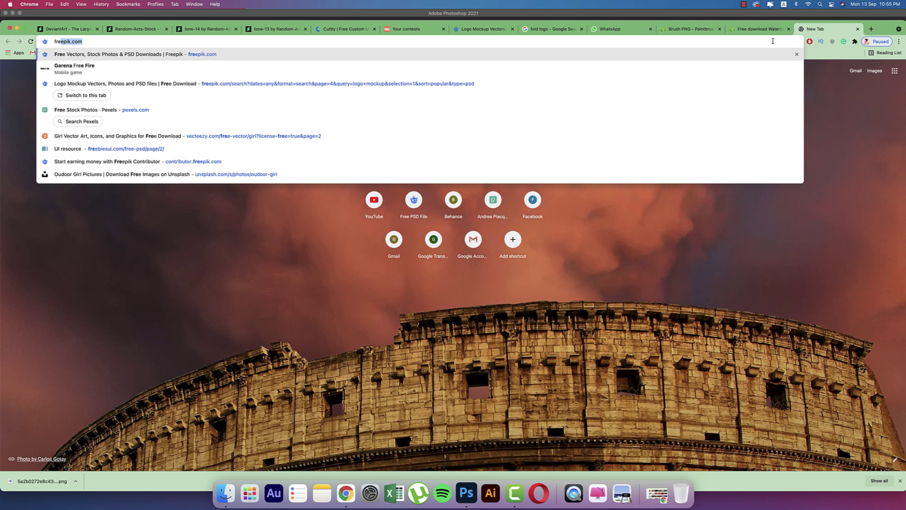
key("Return")
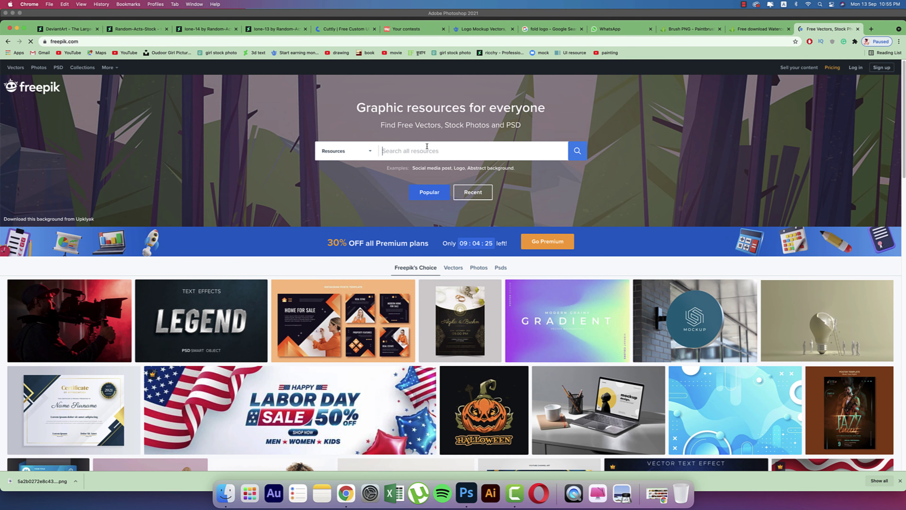
type("paper")
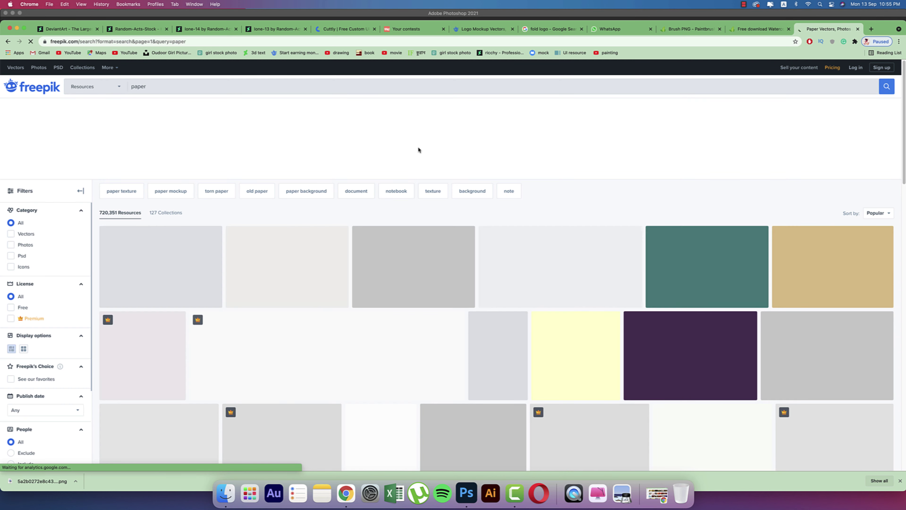
left_click(22, 308)
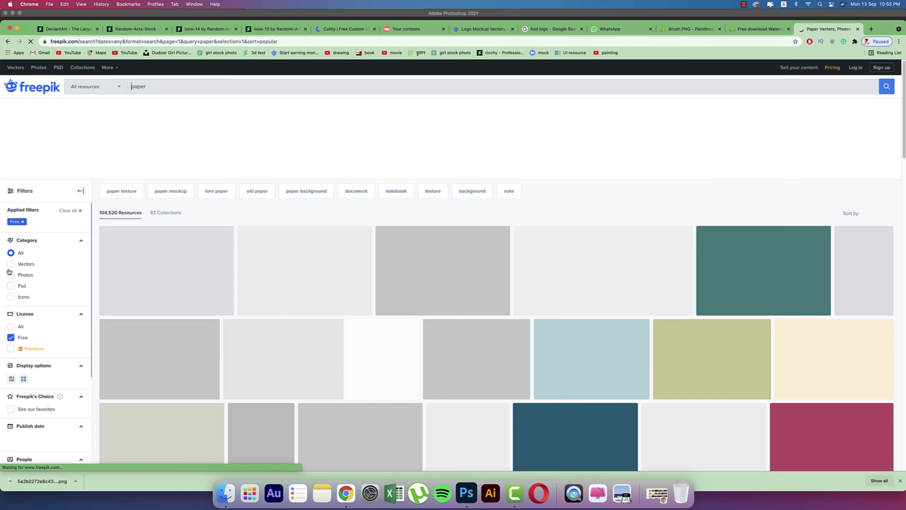
left_click(16, 278)
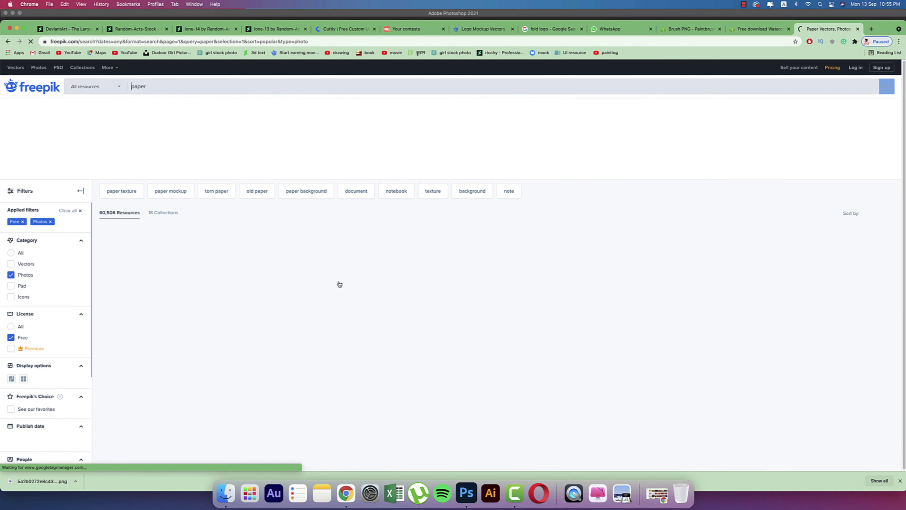
scroll(608, 368, "down", 2)
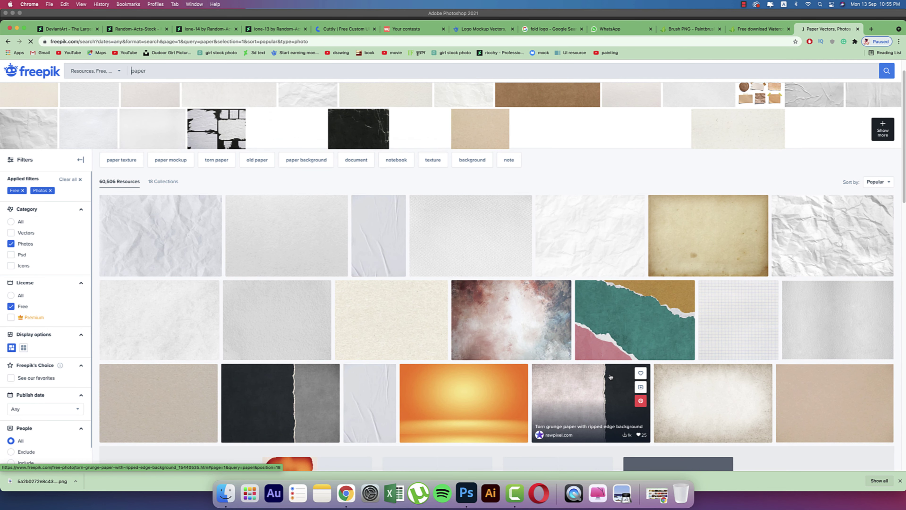
- Download the free White paper texture photo at Original 5175 × 3450 size
left_click(476, 245, "super")
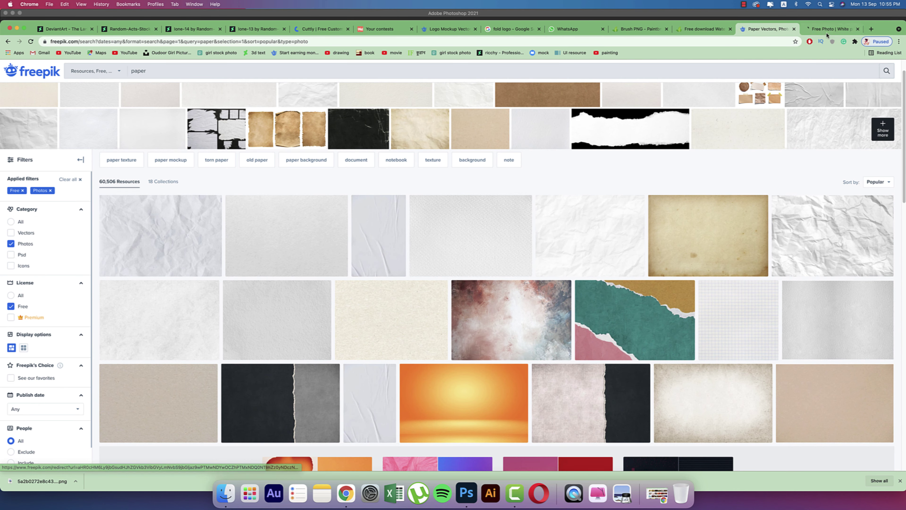
left_click(826, 29)
left_click(837, 224)
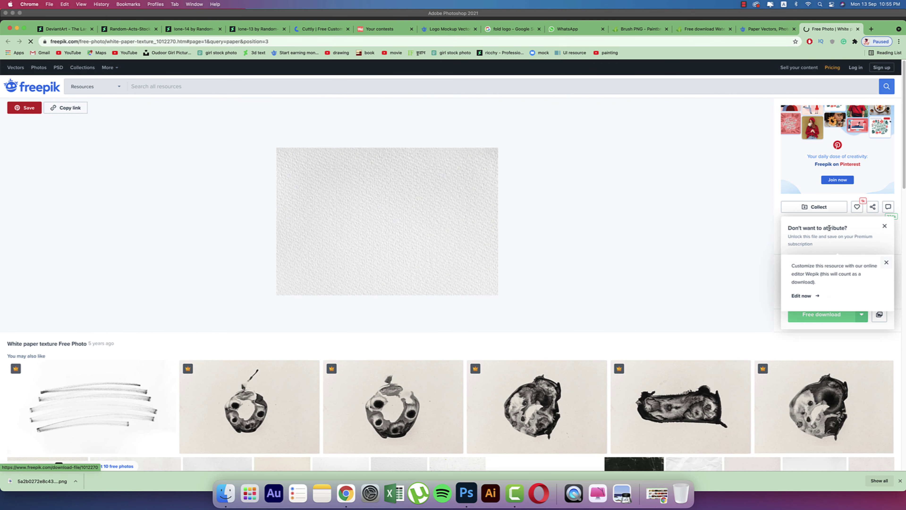
left_click(862, 317)
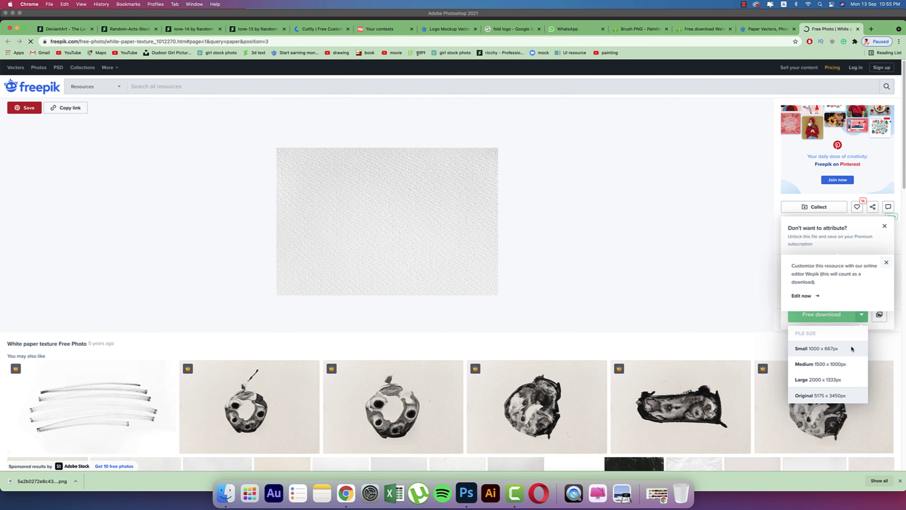
left_click(833, 396)
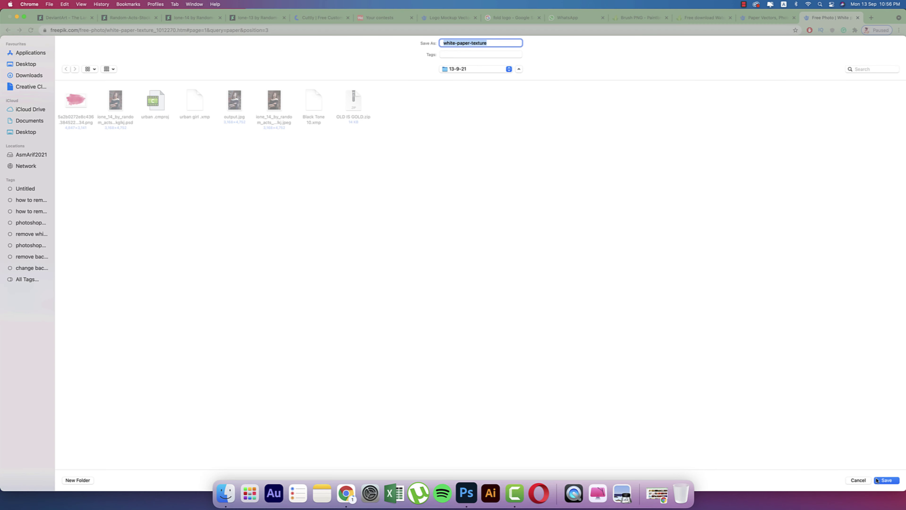
left_click(885, 480)
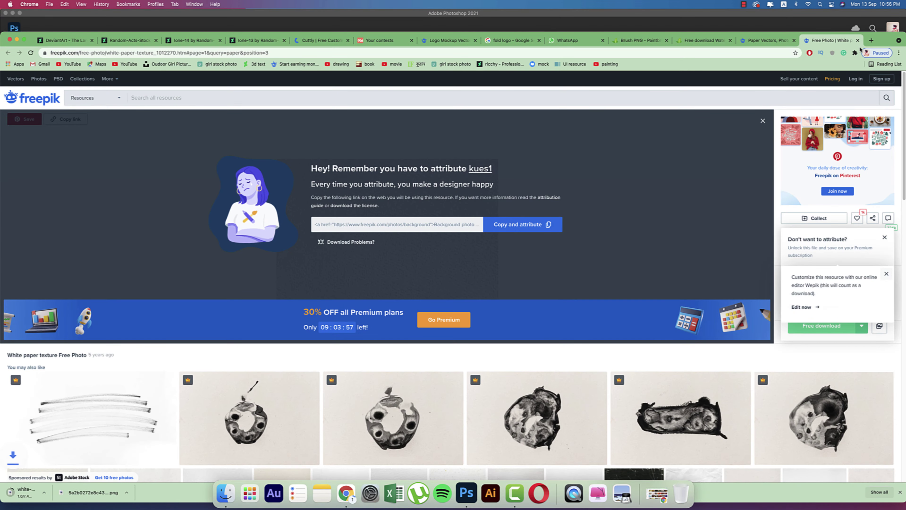
left_click_drag(878, 45, 869, 27)
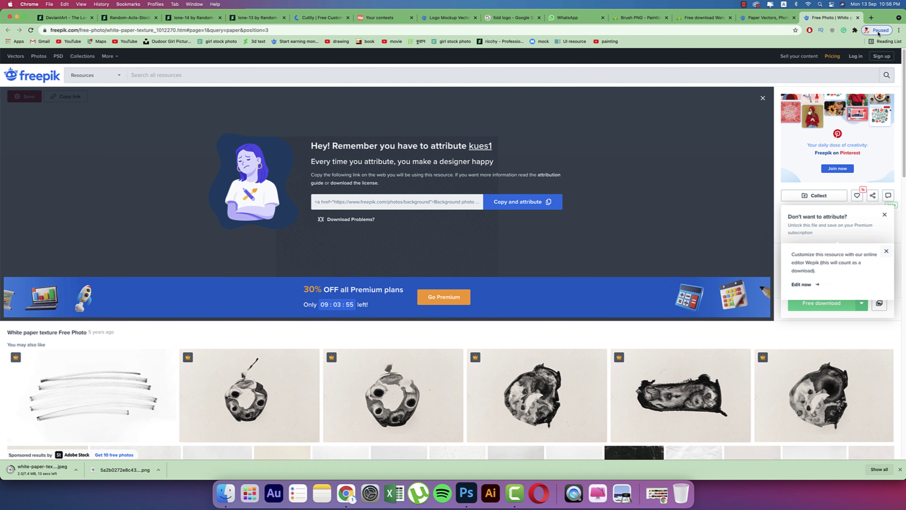
left_click(871, 17)
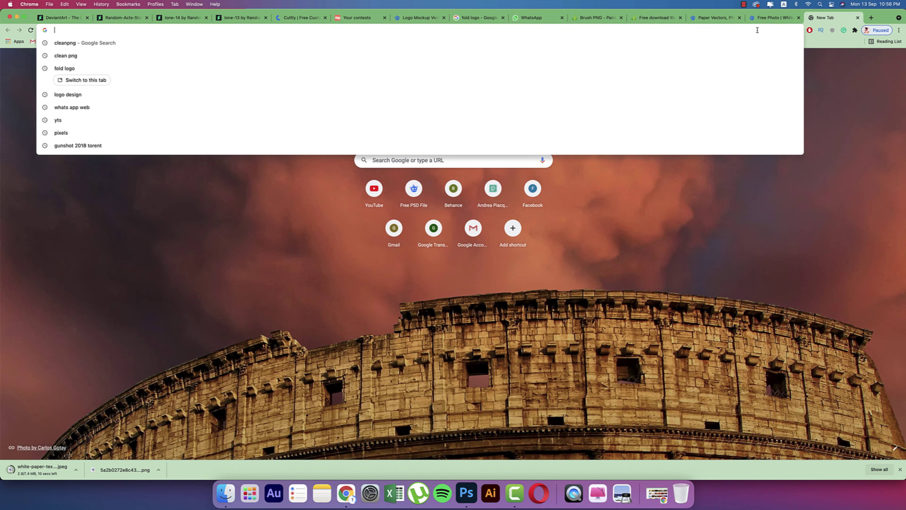
- Reach unsplash.com through a Google search and search it for 'girl'
type("unsplash")
key("Return")
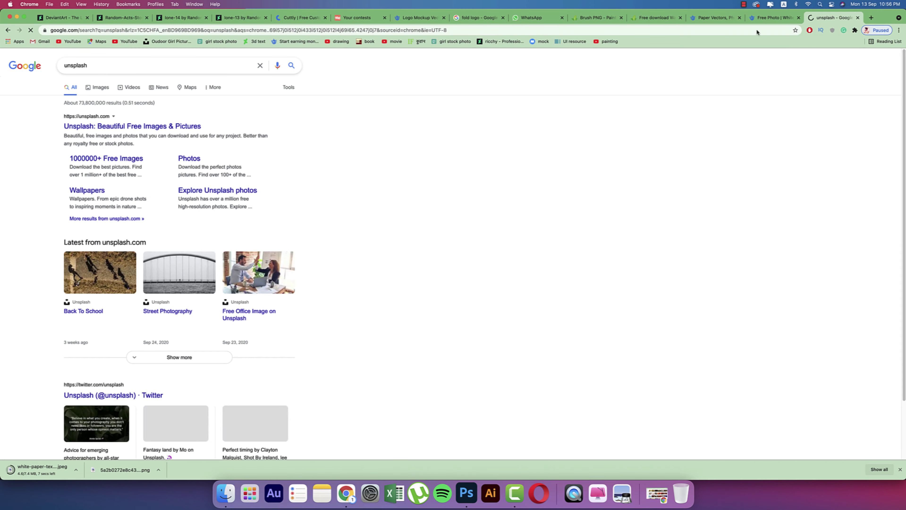
left_click(170, 128)
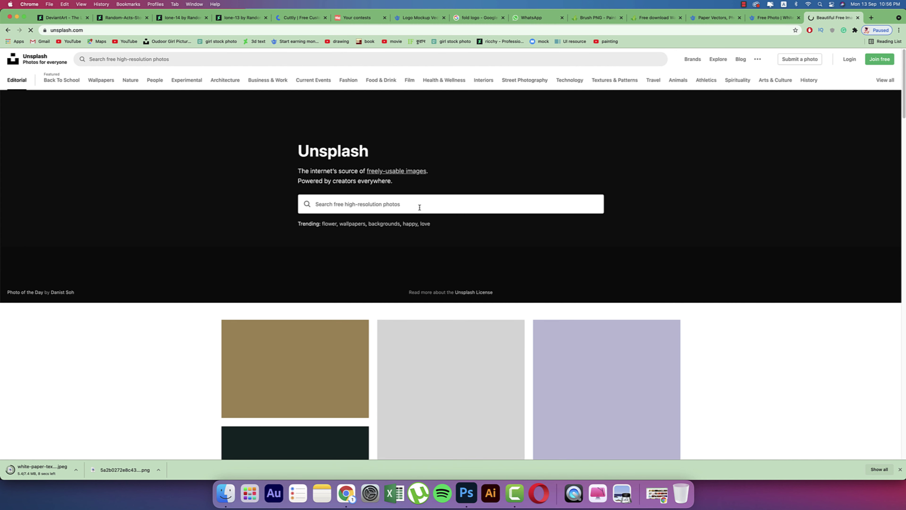
type("girl")
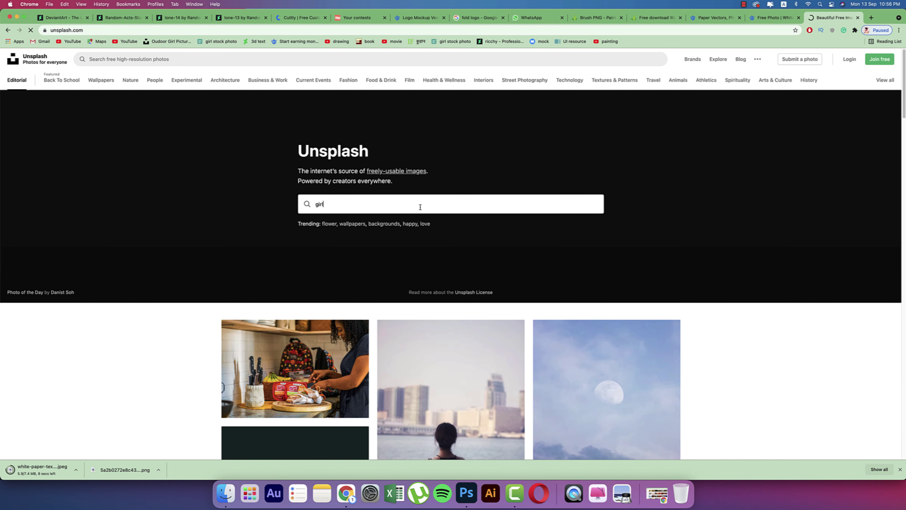
key("Return")
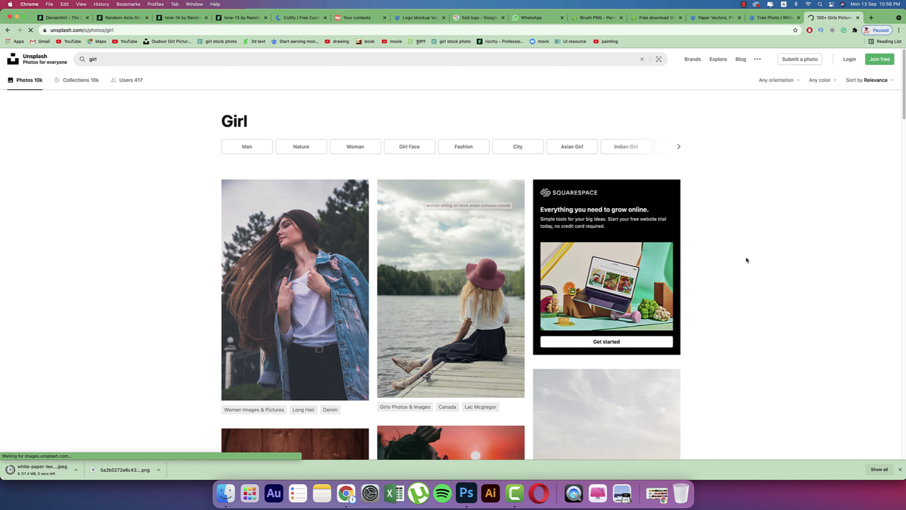
- Choose the smiling woman in red portrait and save it to the 13-9-21 folder
scroll(726, 246, "down", 3)
scroll(730, 247, "down", 2)
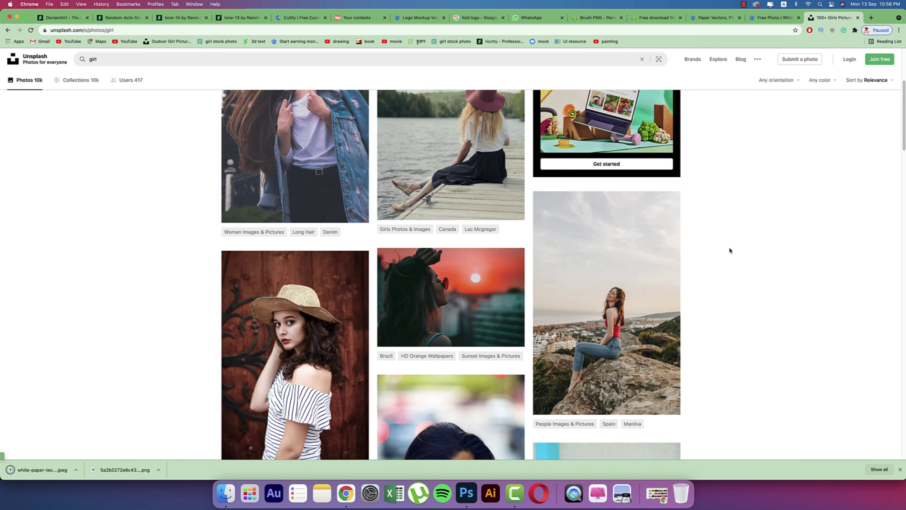
scroll(729, 248, "down", 2)
scroll(730, 250, "down", 4)
scroll(729, 250, "down", 6)
scroll(730, 250, "down", 4)
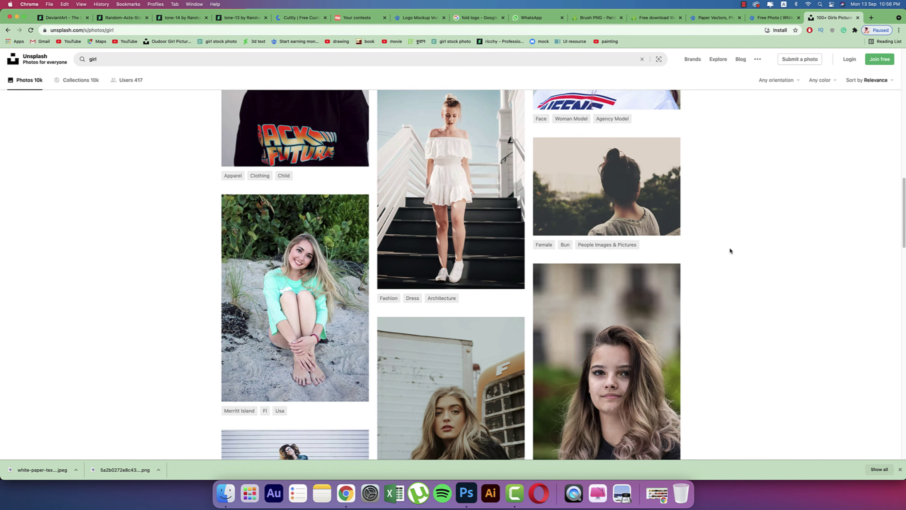
scroll(729, 253, "down", 4)
scroll(729, 252, "down", 6)
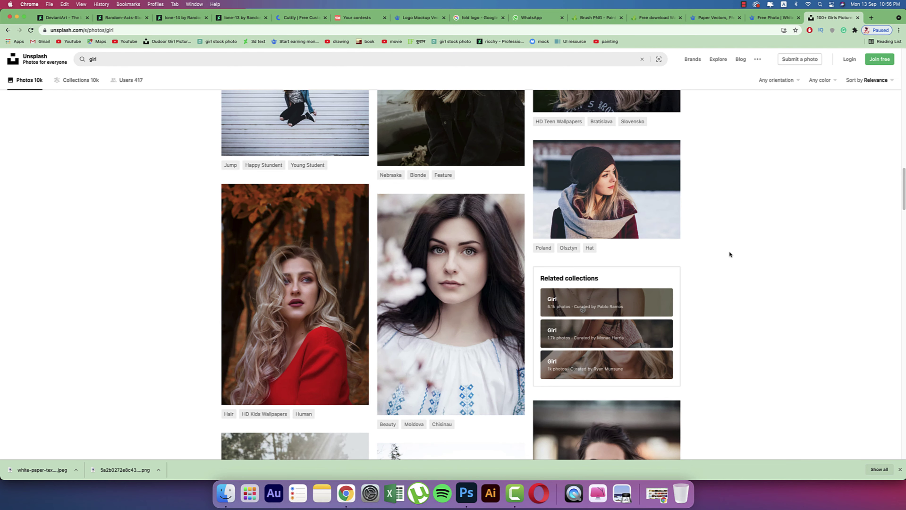
scroll(729, 254, "down", 3)
scroll(729, 255, "down", 2)
scroll(729, 252, "down", 4)
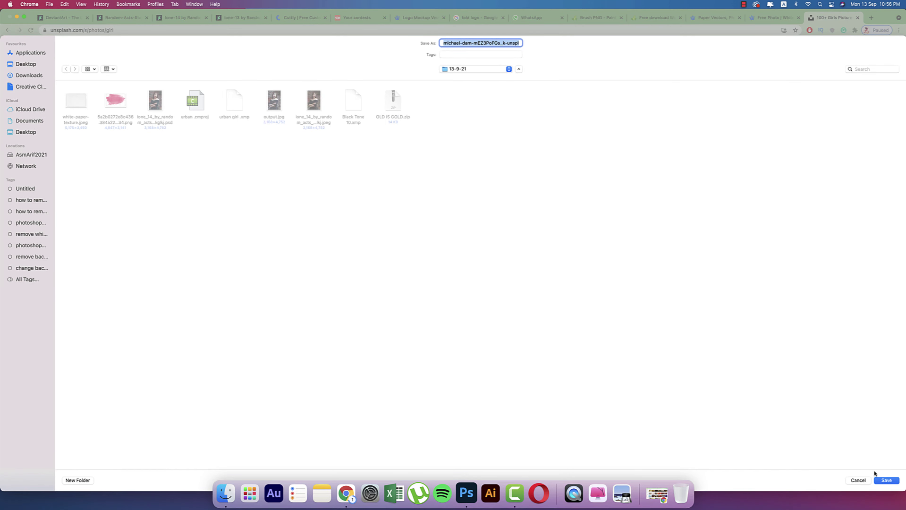
left_click(881, 480)
- Create a 2000 × 2000 px Untitled-1 document with White background contents
key("super+Tab")
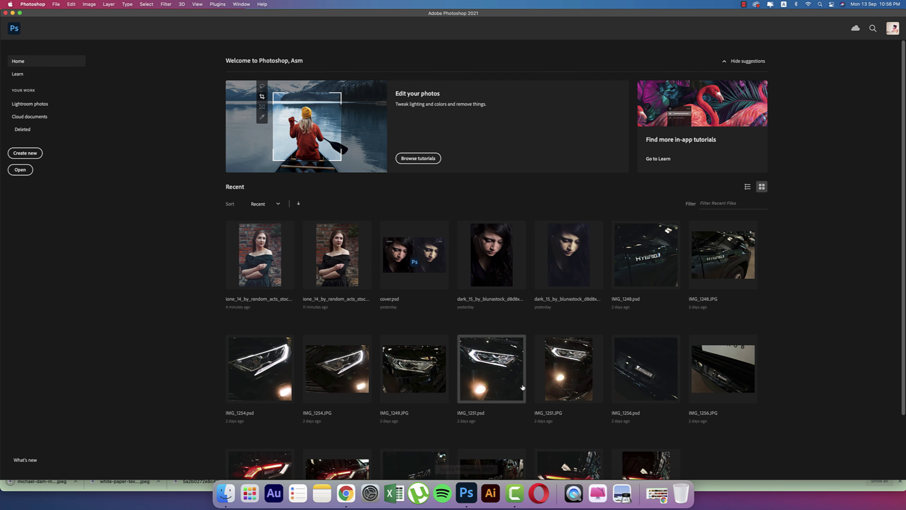
left_click(22, 154)
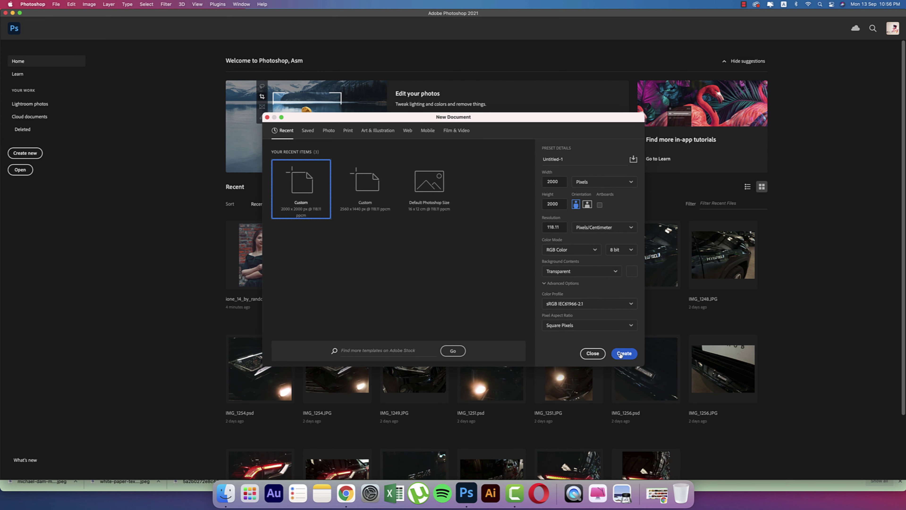
left_click(581, 271)
left_click(564, 286)
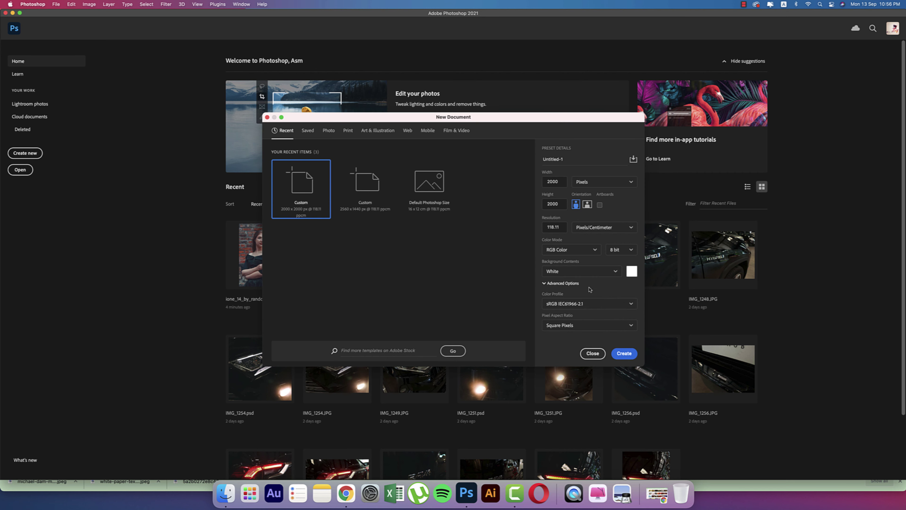
left_click(630, 354)
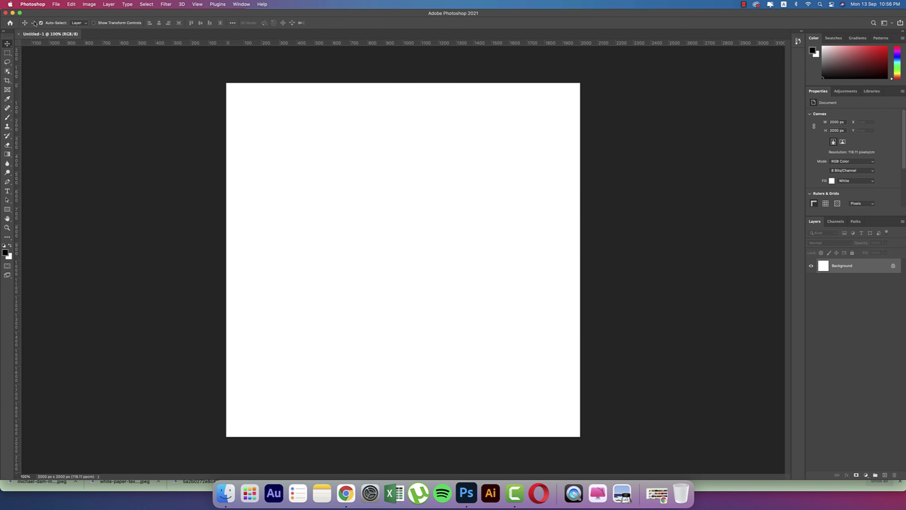
- Place the woman-in-red portrait as embedded, centred on the white canvas
left_click(56, 5)
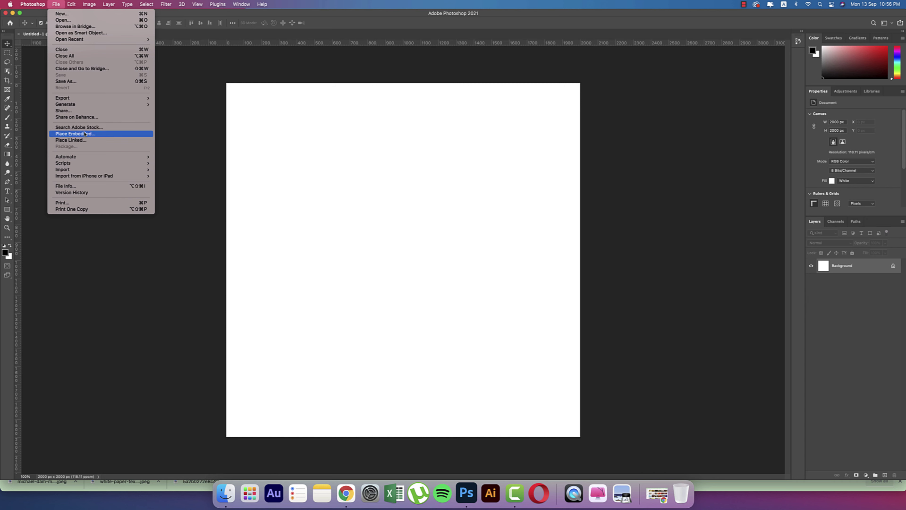
left_click(75, 134)
double_click(298, 95)
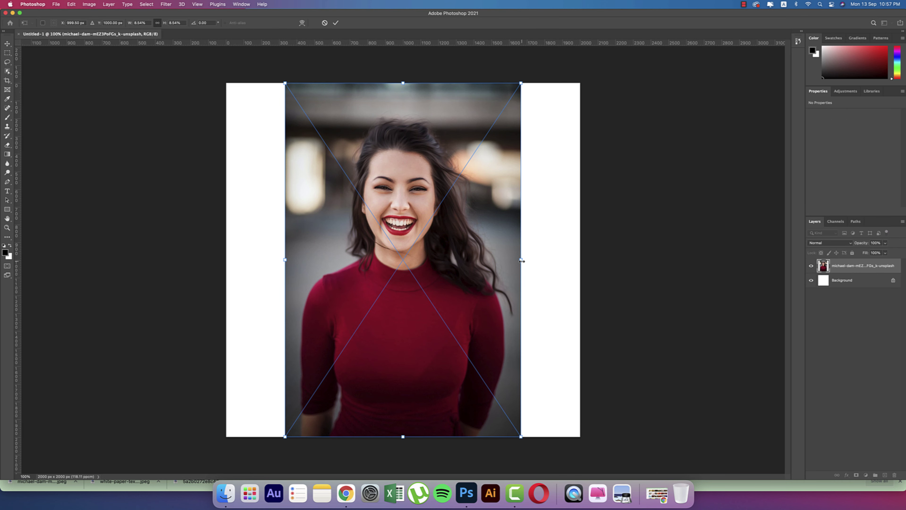
key("Return")
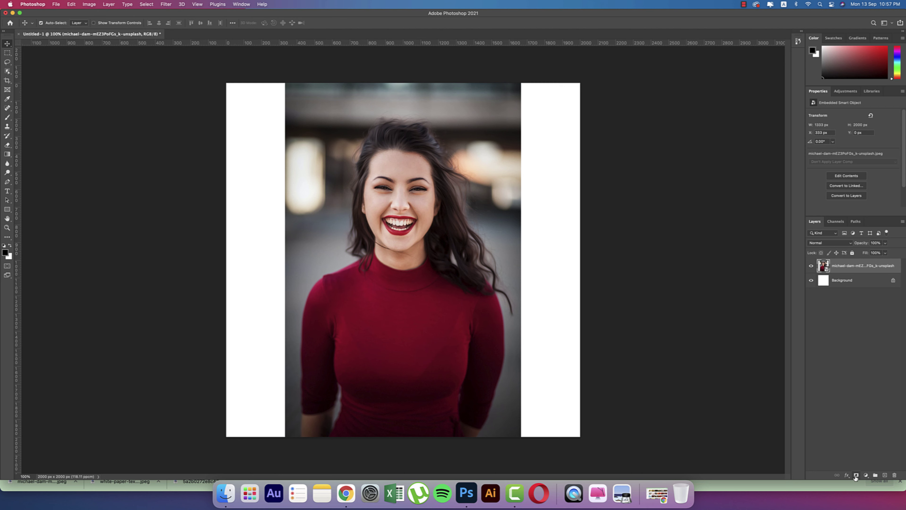
- Rasterize the photo layer, undo that, then convert the layer to a smart object
right_click(847, 272)
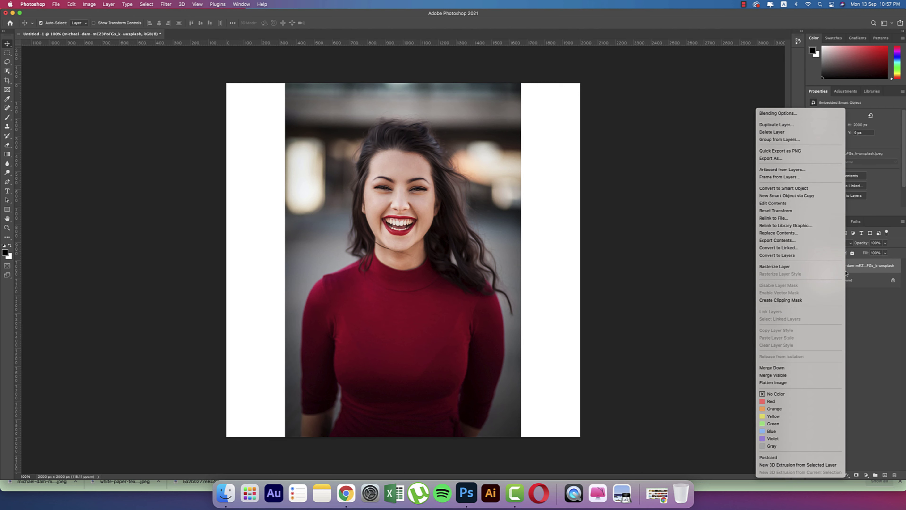
right_click(790, 267)
left_click(821, 267)
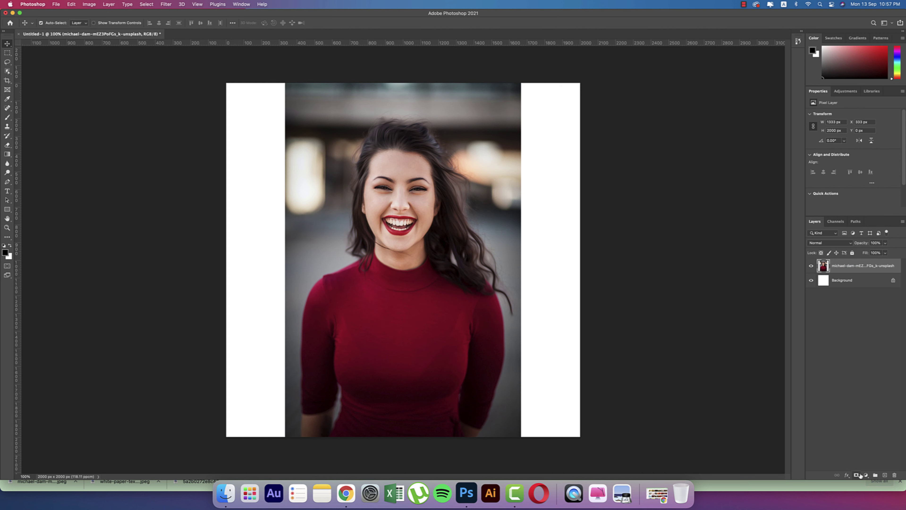
key("ctrl+z")
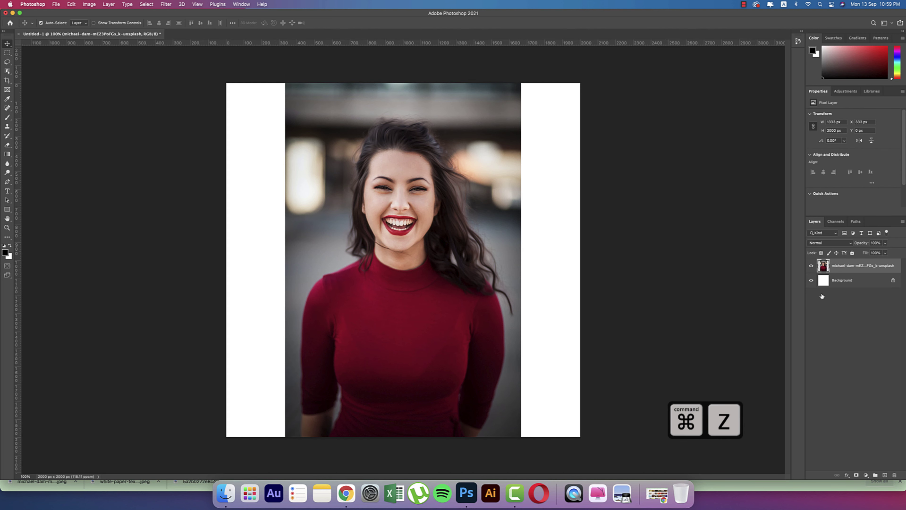
right_click(860, 268)
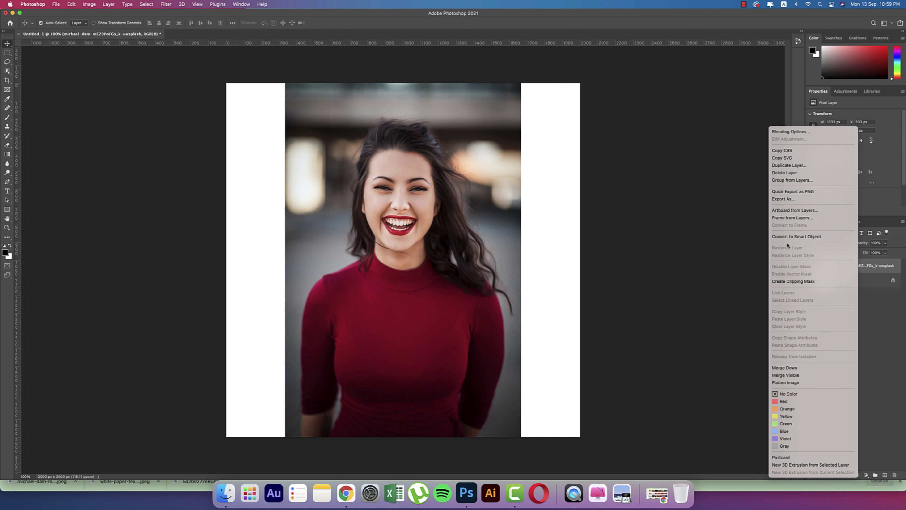
left_click(791, 236)
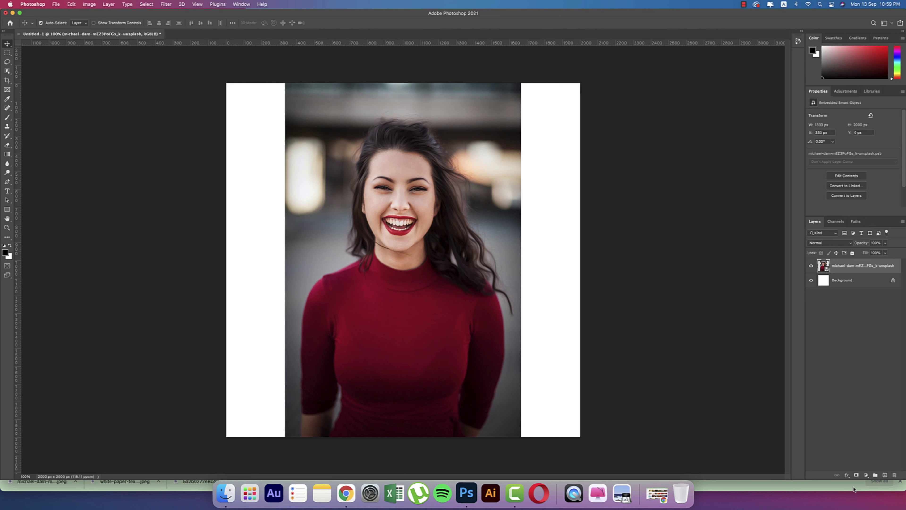
- Add an inverted black layer mask to the portrait and brush the smiling face back in
left_click(856, 476)
key("super+i")
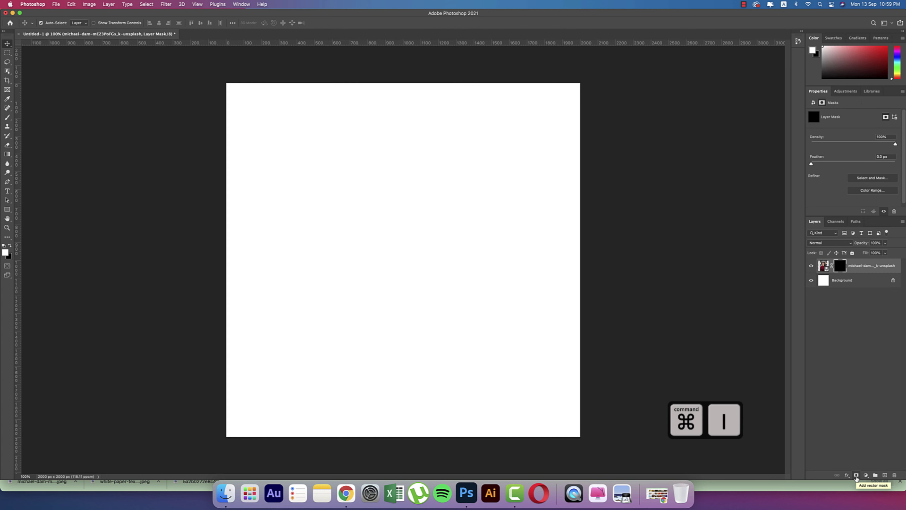
left_click(7, 117)
left_click(417, 250)
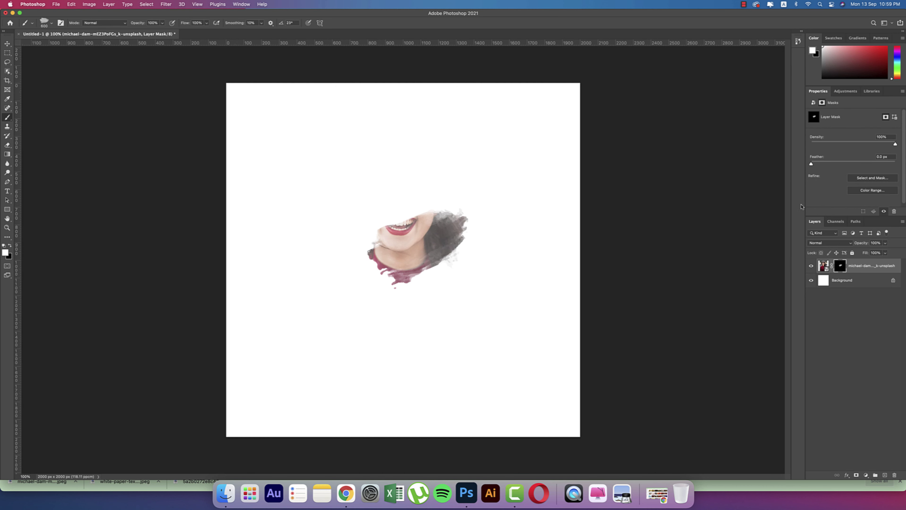
key("bracketright")
key("bracketright")
key("bracketright")
key("bracketright")
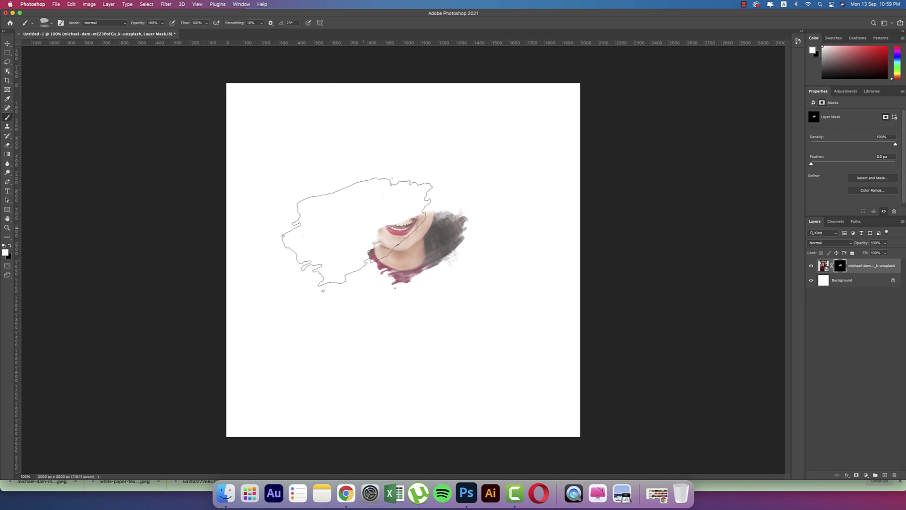
left_click(378, 220)
- Switch to the water color brush and reveal more of the portrait's lower right
right_click(453, 263)
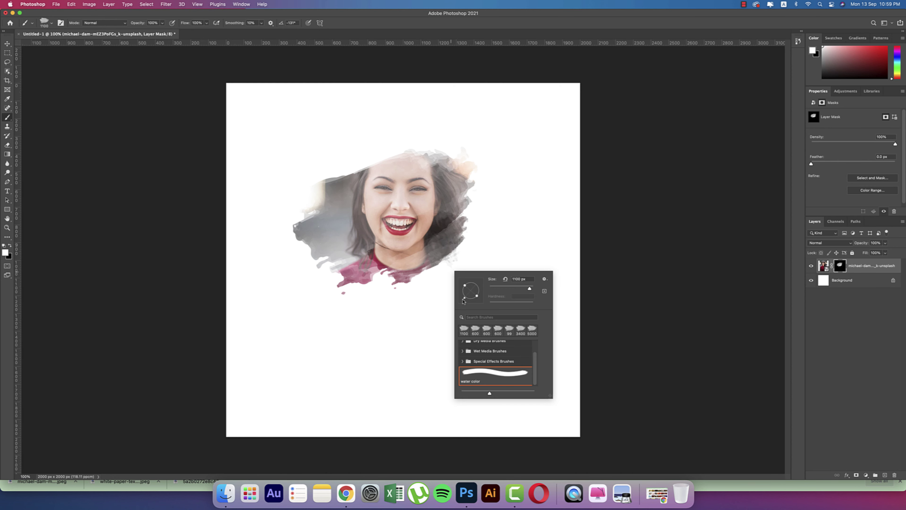
left_click(384, 194)
left_click(443, 316)
key("cmd+z")
left_click(467, 250)
right_click(464, 250)
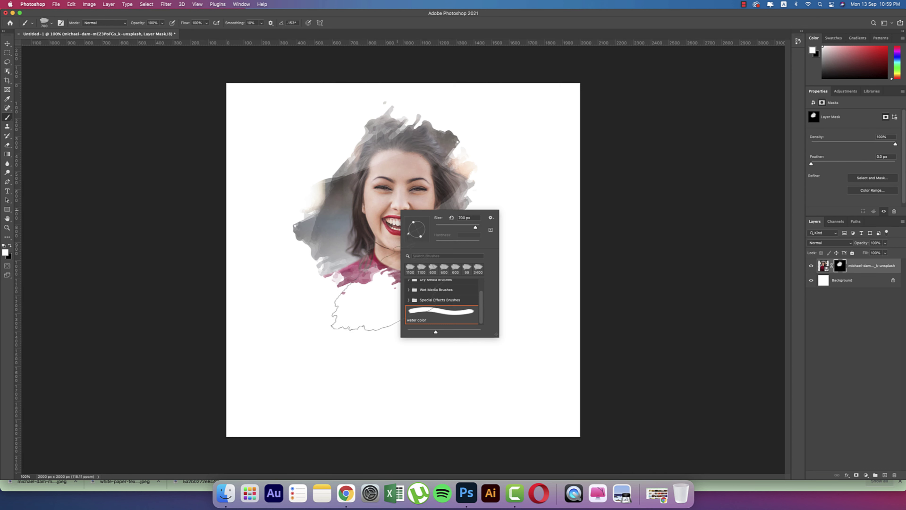
- Move the masked portrait slightly lower on the canvas with Free Transform
key("v")
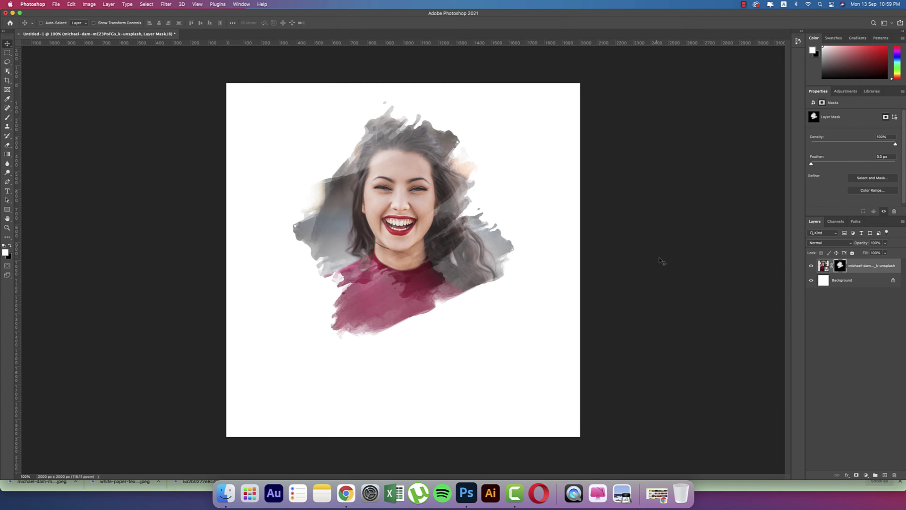
key("super+t")
left_click_drag(431, 220, 431, 248)
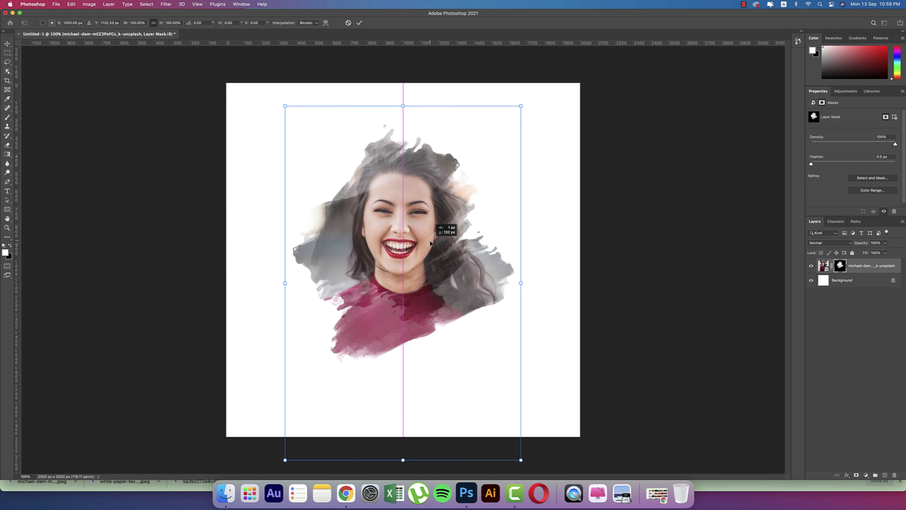
key("Return")
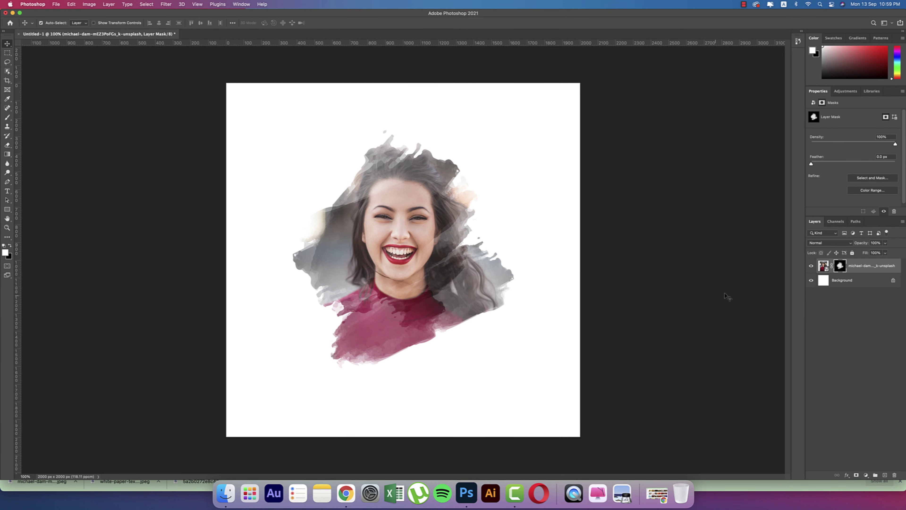
- Place white-paper-texture above the Background layer, stretched to fill the whole canvas
left_click(840, 282)
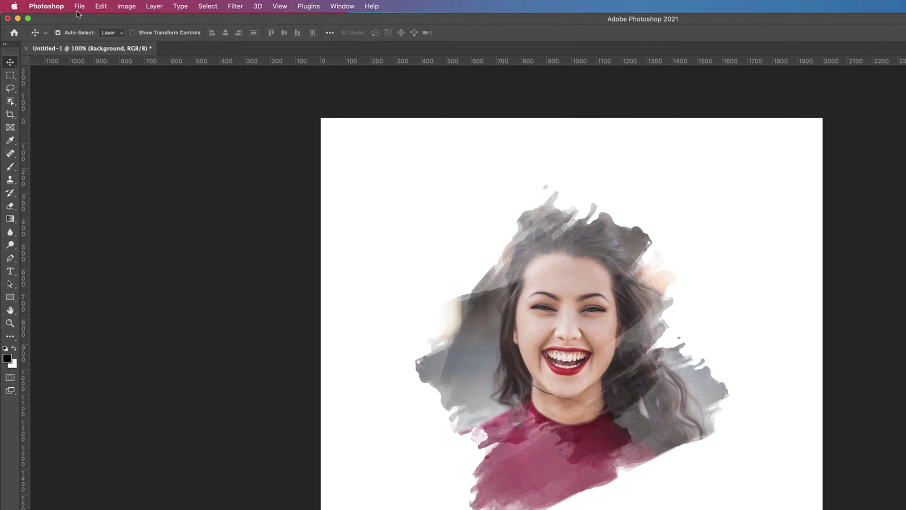
left_click(56, 4)
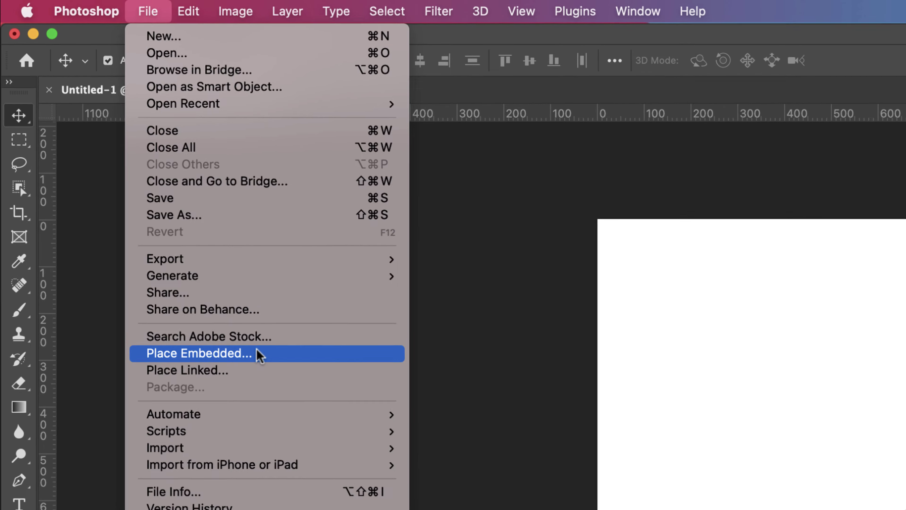
left_click(177, 247)
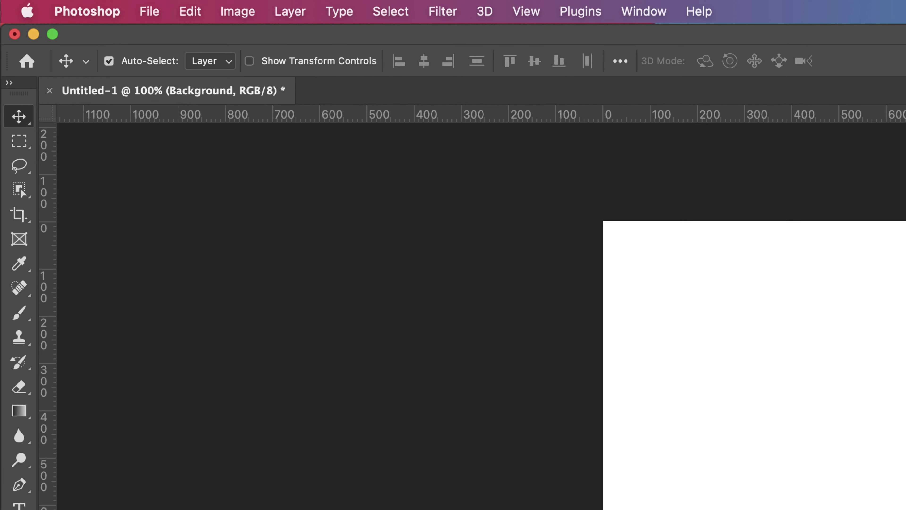
double_click(860, 232)
left_click_drag(599, 378, 599, 222)
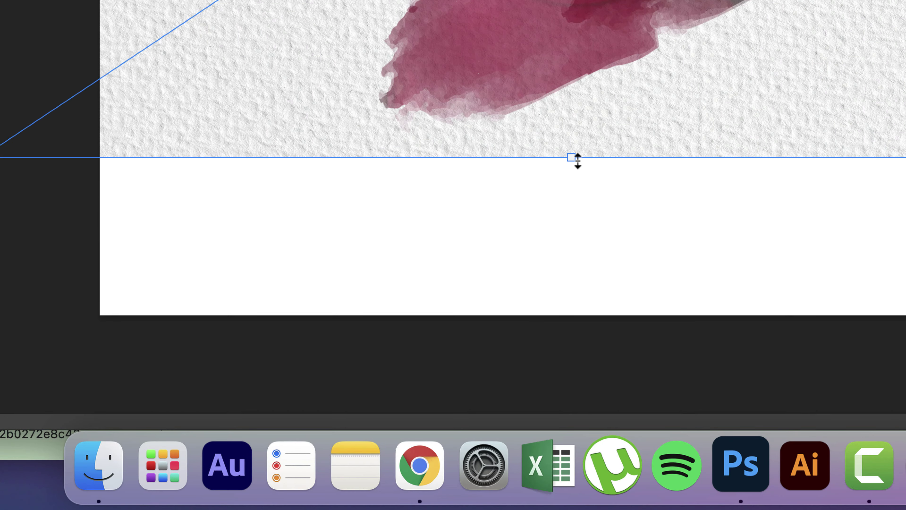
left_click_drag(574, 158, 585, 319)
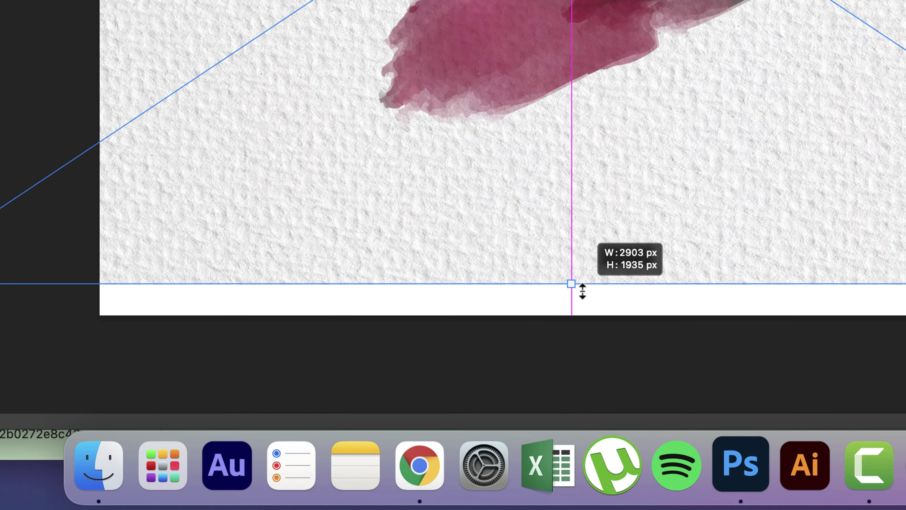
key("Return")
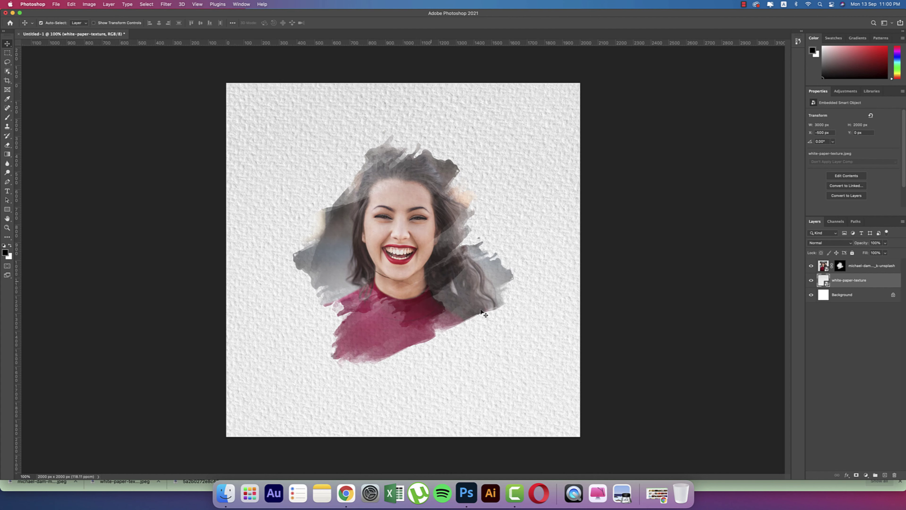
- Add a Levels adjustment above the portrait with the black input raised to about 27
left_click(871, 266)
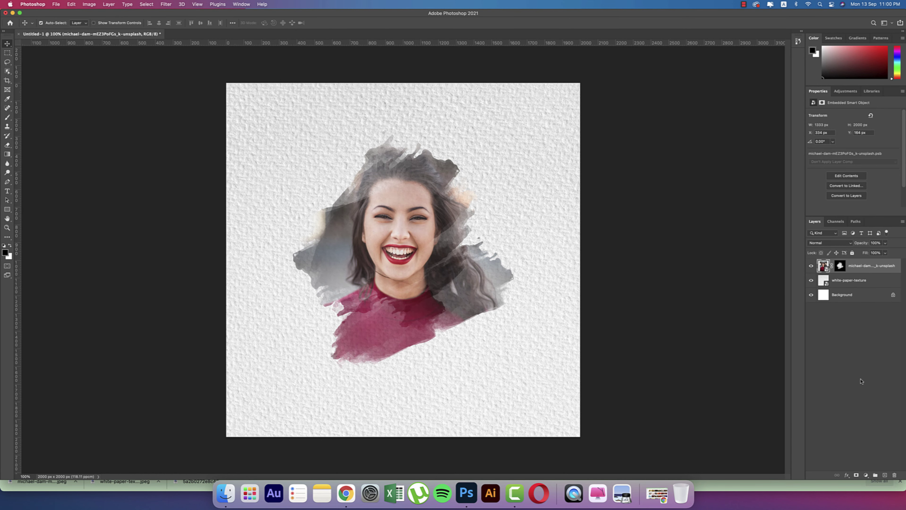
left_click(866, 475)
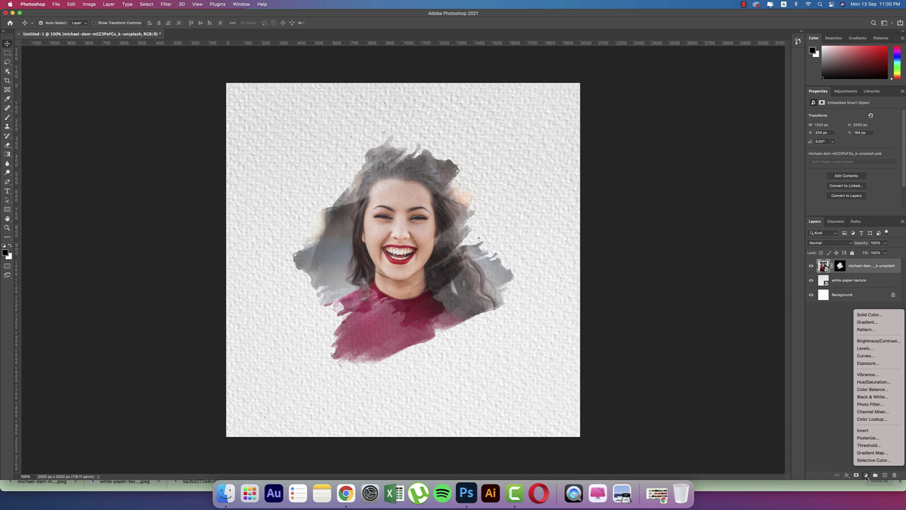
left_click(866, 348)
left_click_drag(821, 167, 858, 167)
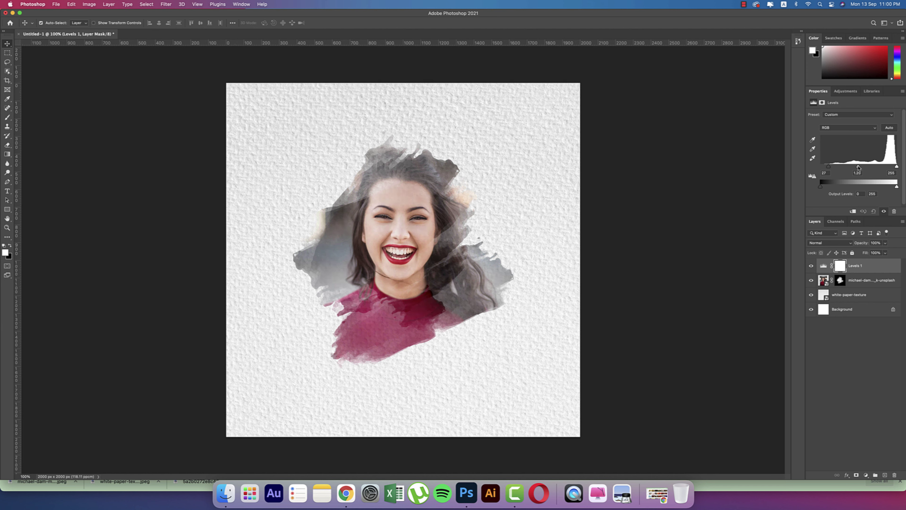
- Set the portrait smart object layer's blend mode to Multiply
left_click(889, 268)
left_click(837, 243)
left_click(887, 284)
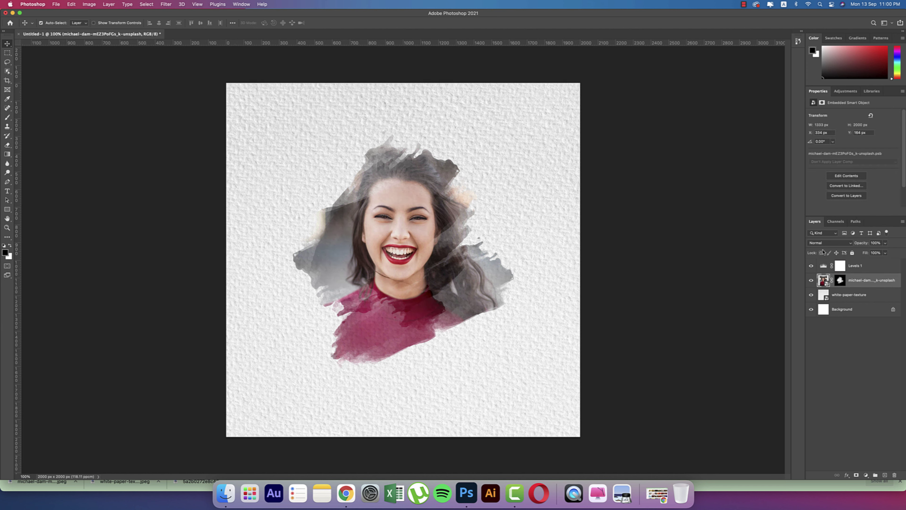
left_click(837, 243)
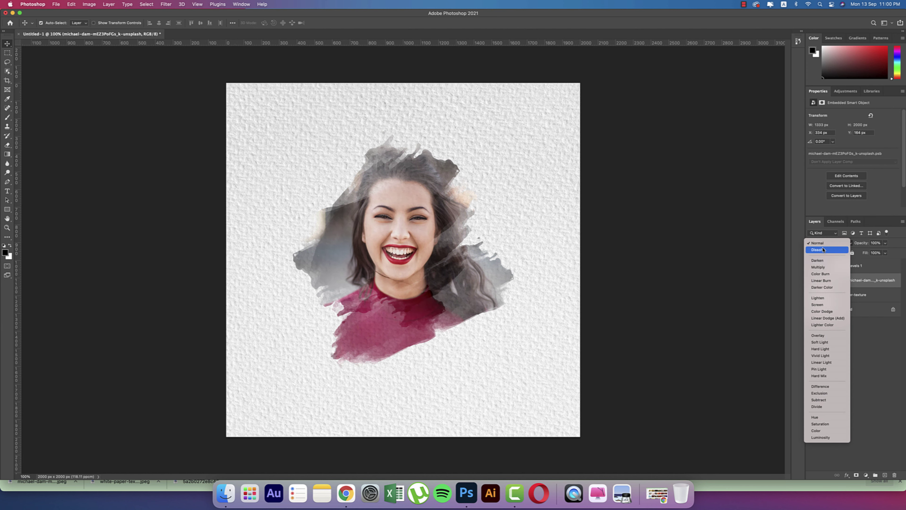
left_click(825, 267)
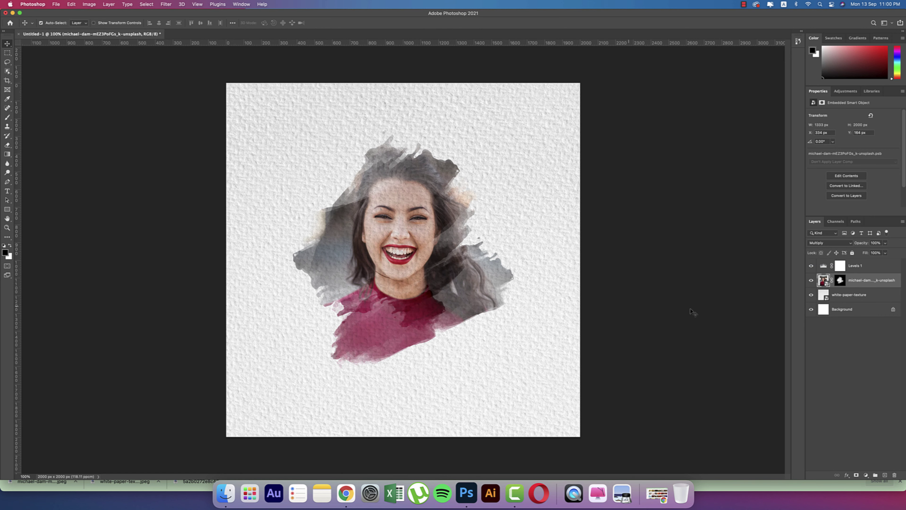
- Add a Gradient Fill layer above Levels 1, leaving the gradient preset unchanged
left_click(877, 266)
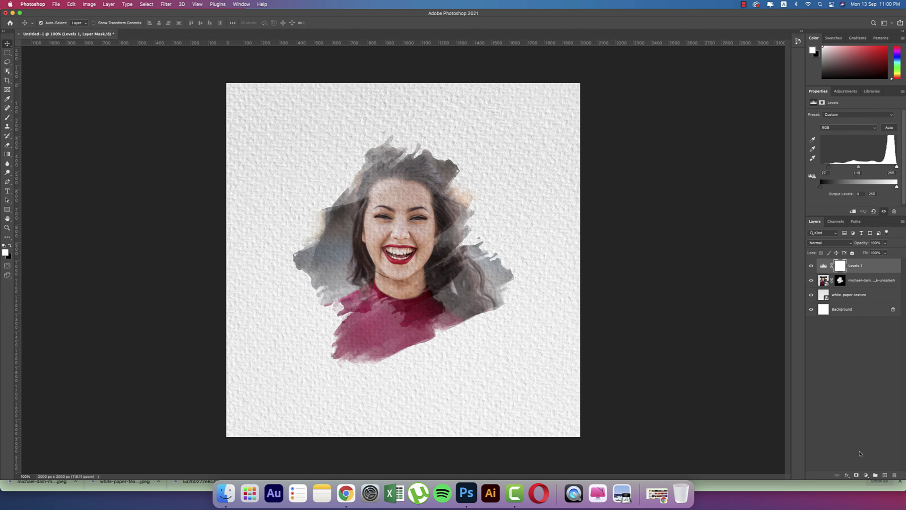
left_click(867, 475)
left_click(871, 322)
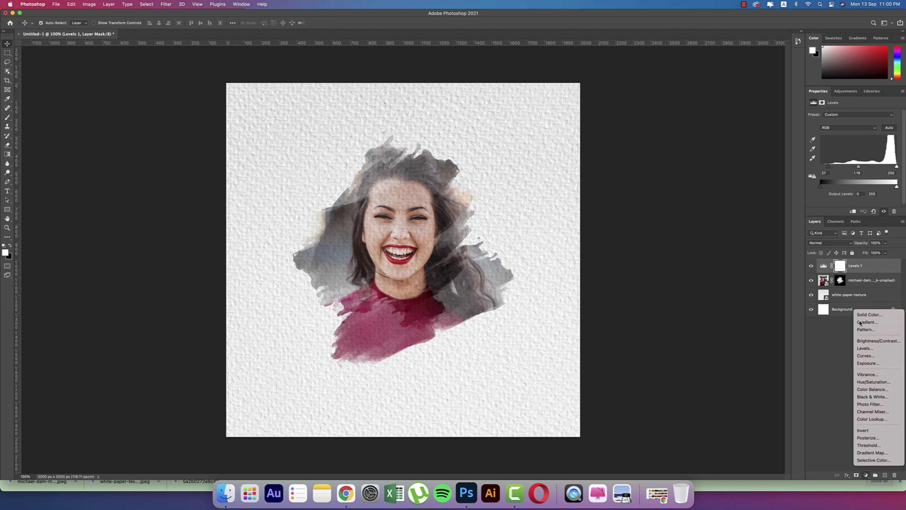
left_click(460, 214)
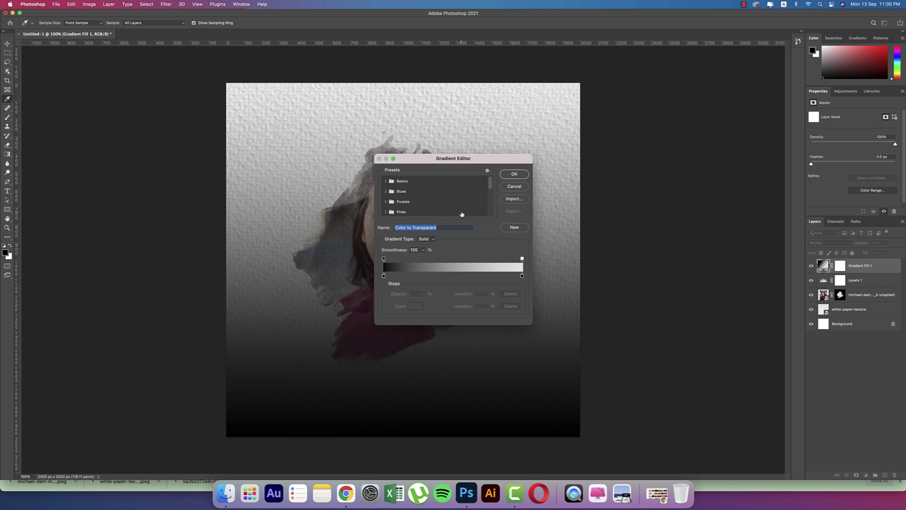
left_click(514, 174)
- Make the gradient Radial and Reversed at 385% scale, then confirm the fill
left_click(434, 222)
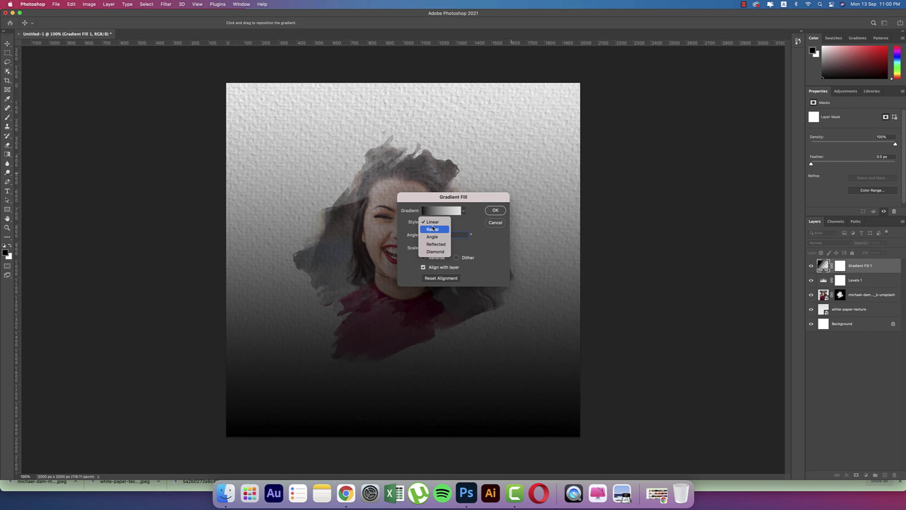
left_click(436, 235)
left_click(434, 222)
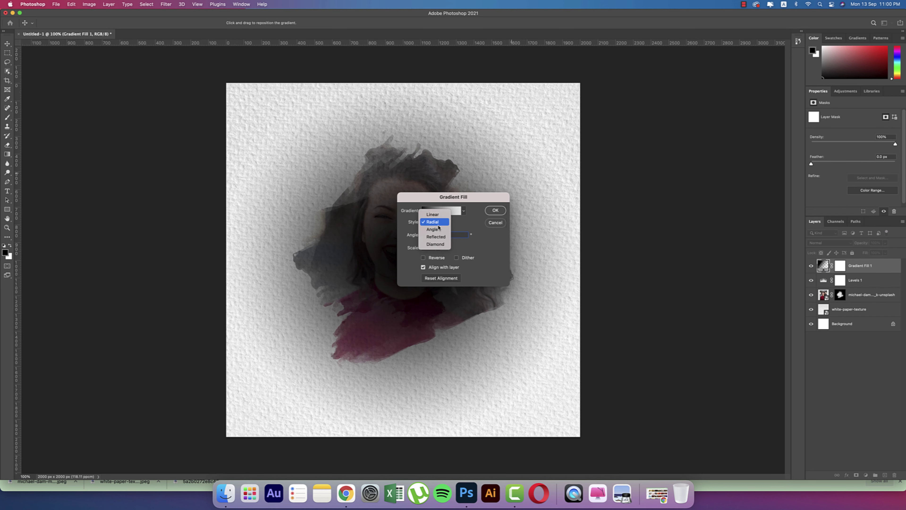
left_click(435, 216)
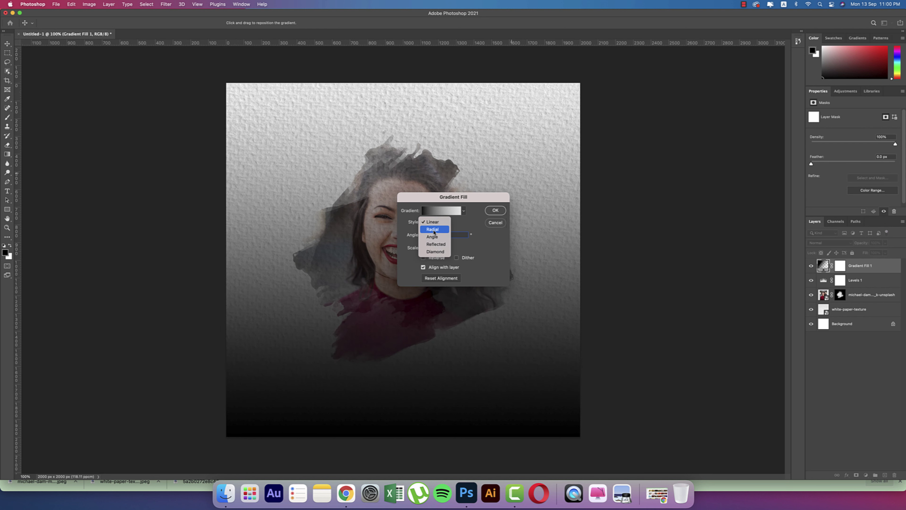
left_click(433, 229)
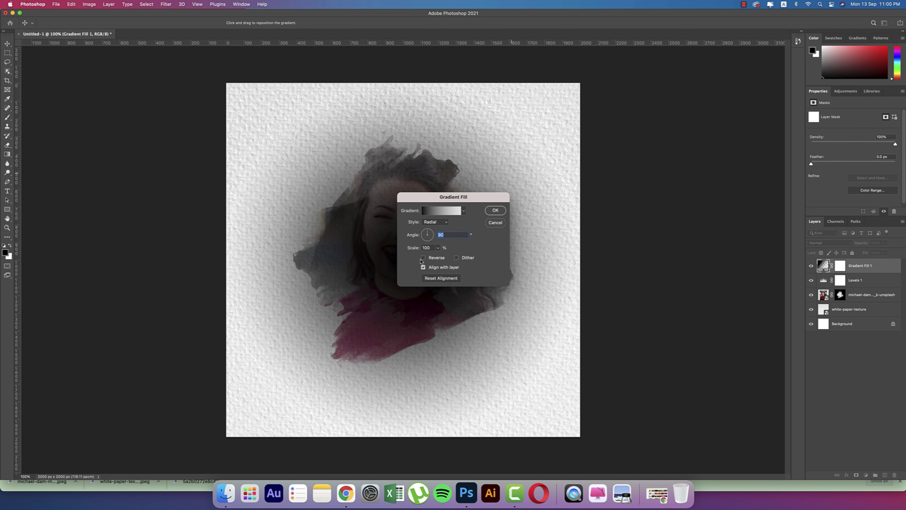
left_click(422, 259)
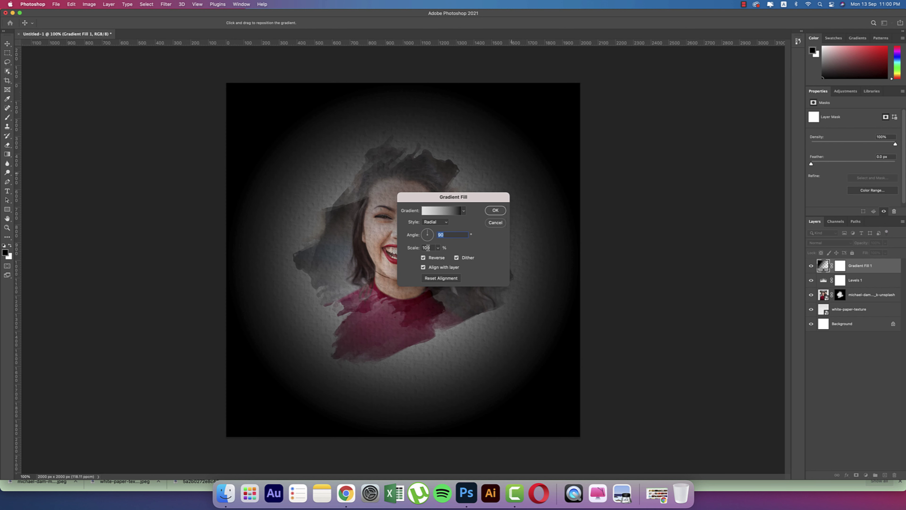
left_click(438, 248)
left_click_drag(437, 257, 452, 258)
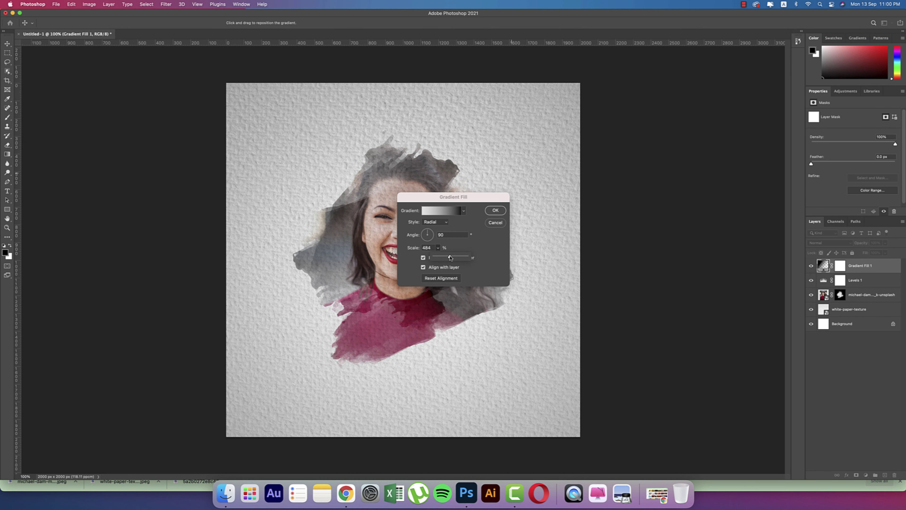
left_click_drag(451, 258, 447, 258)
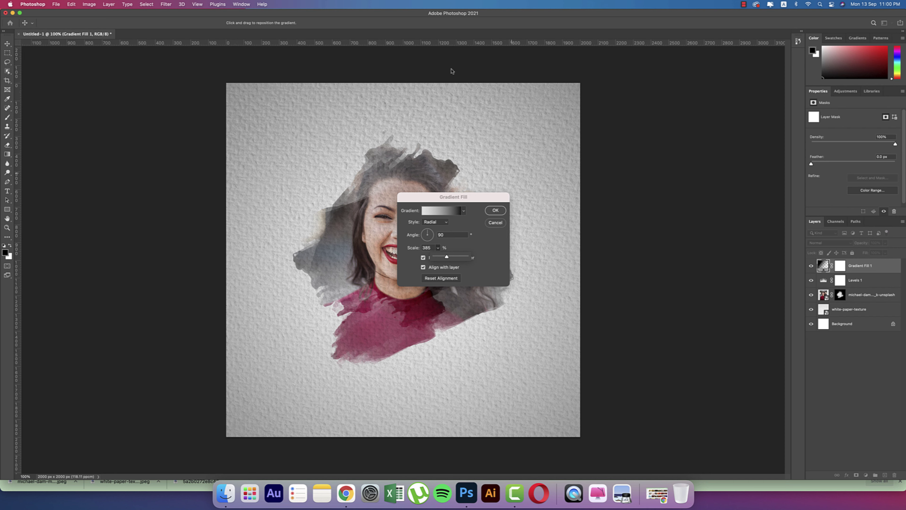
left_click(497, 210)
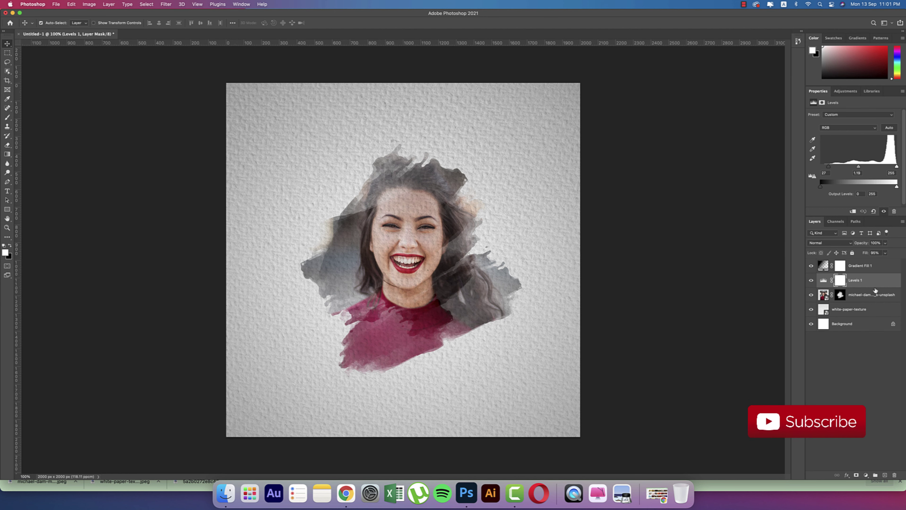
- Inside the portrait smart object, place output.jpg as an embedded image, commit it, and save
double_click(825, 295)
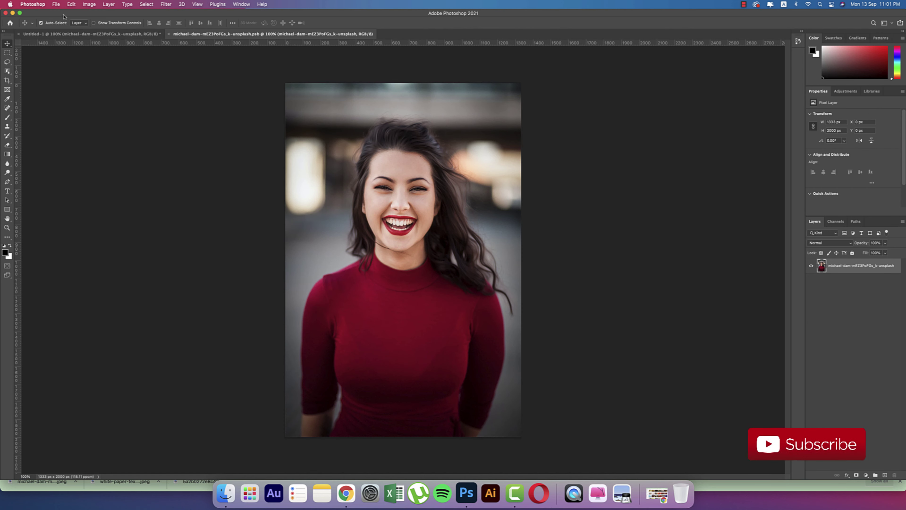
left_click(56, 5)
left_click(89, 135)
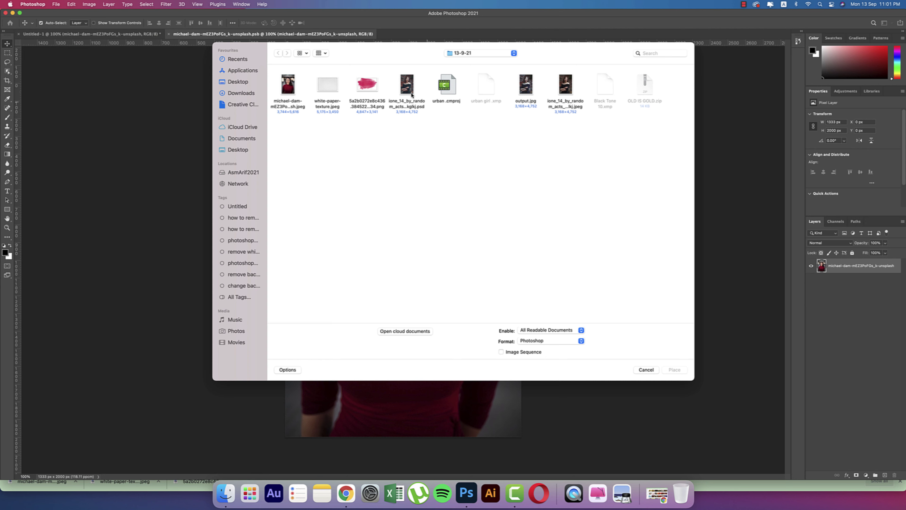
left_click(410, 94)
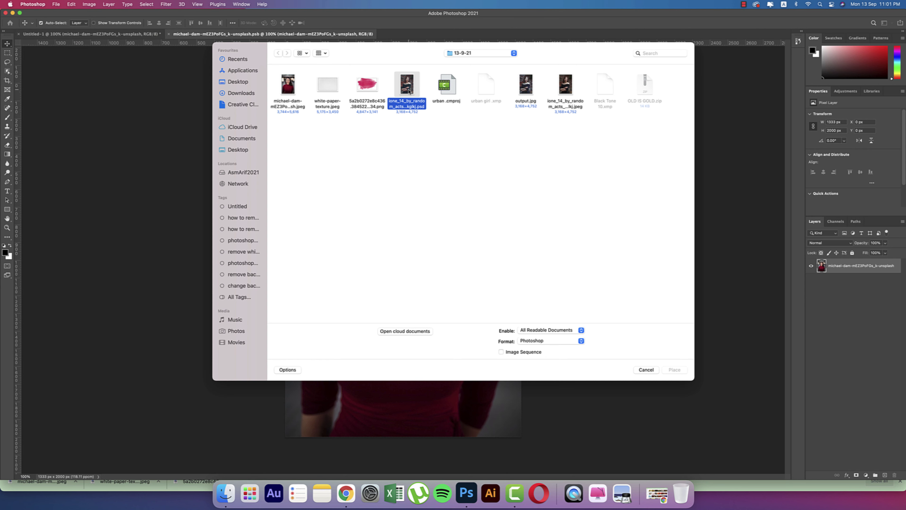
left_click(529, 88)
double_click(529, 88)
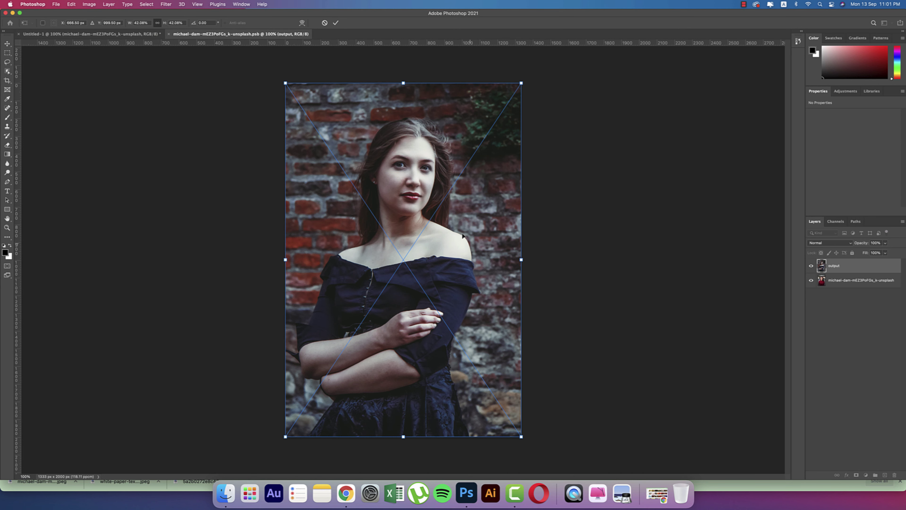
key("Return")
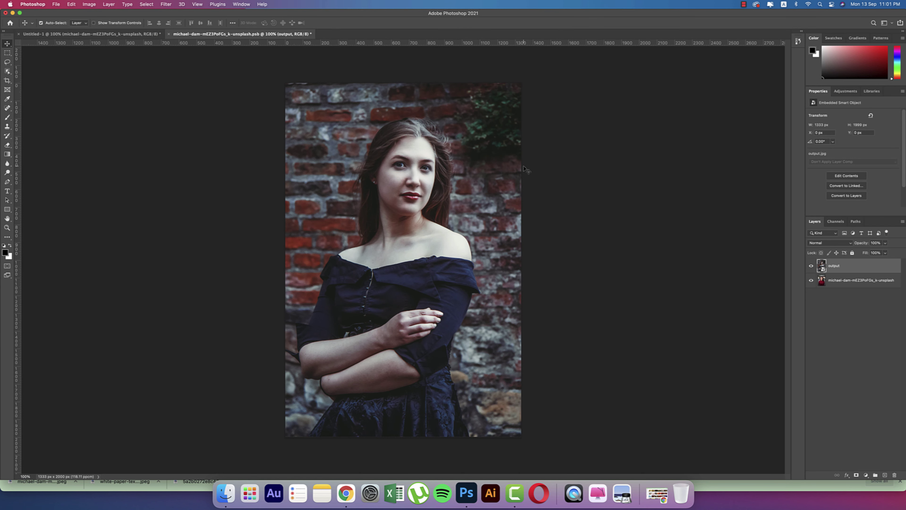
key("super+s")
- Switch back to the Untitled-1 document tab
left_click(147, 33)
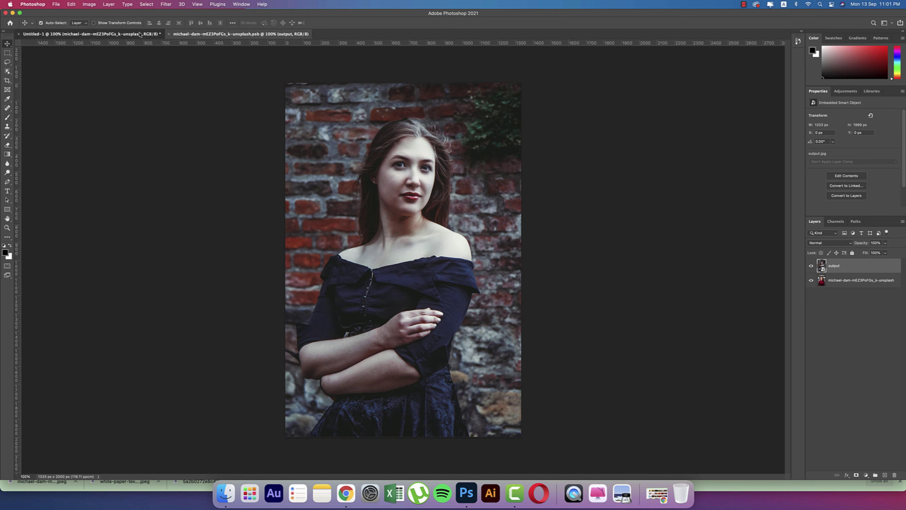